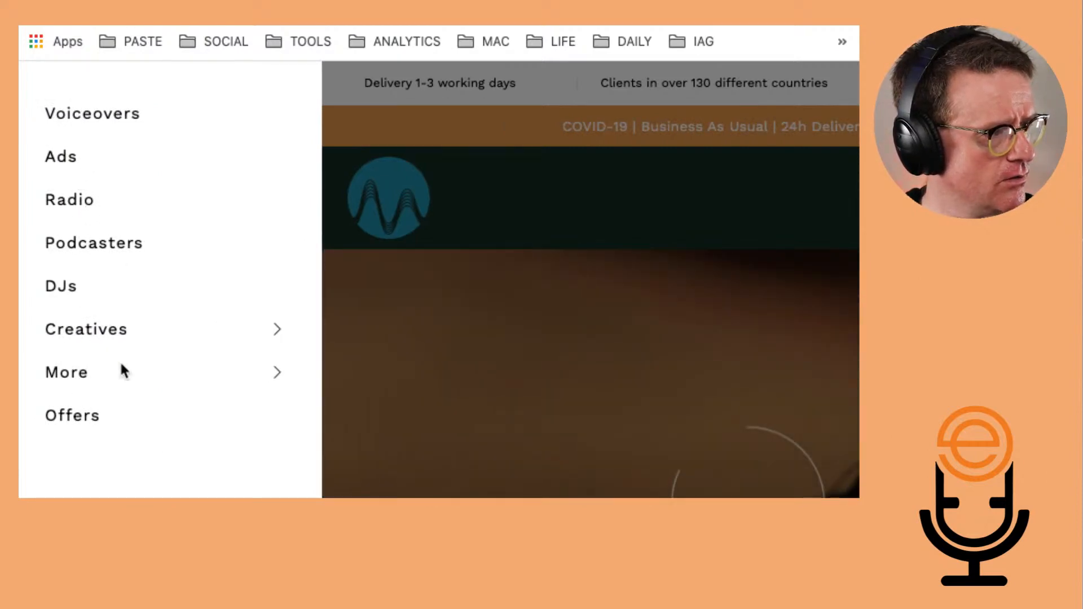
Browse the Creatives and Podcasters sections, then open and scroll the Voiceovers catalogue
left_click(165, 332)
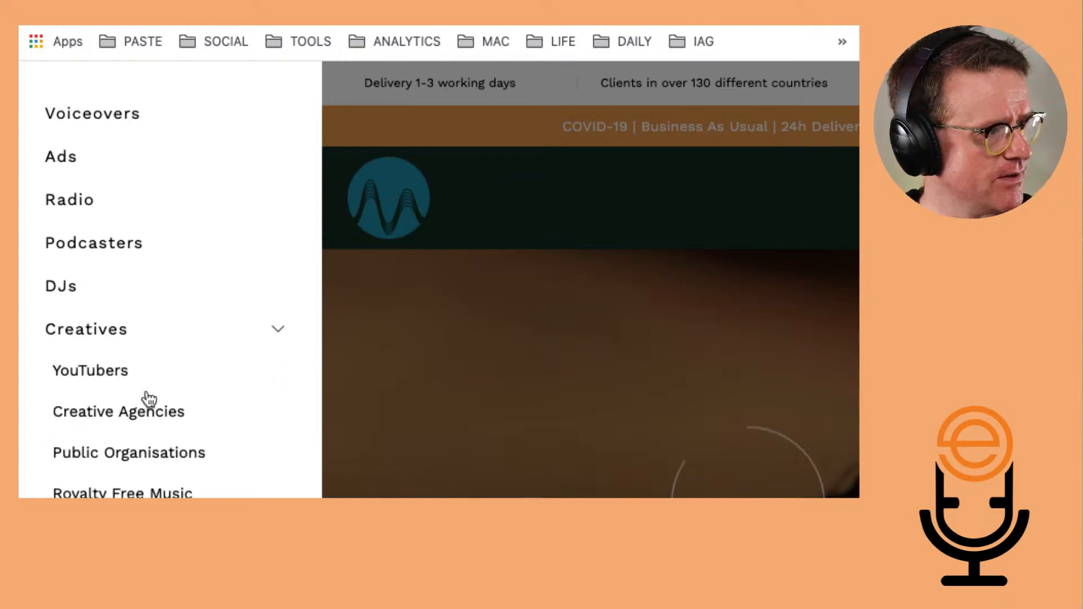
left_click(109, 249)
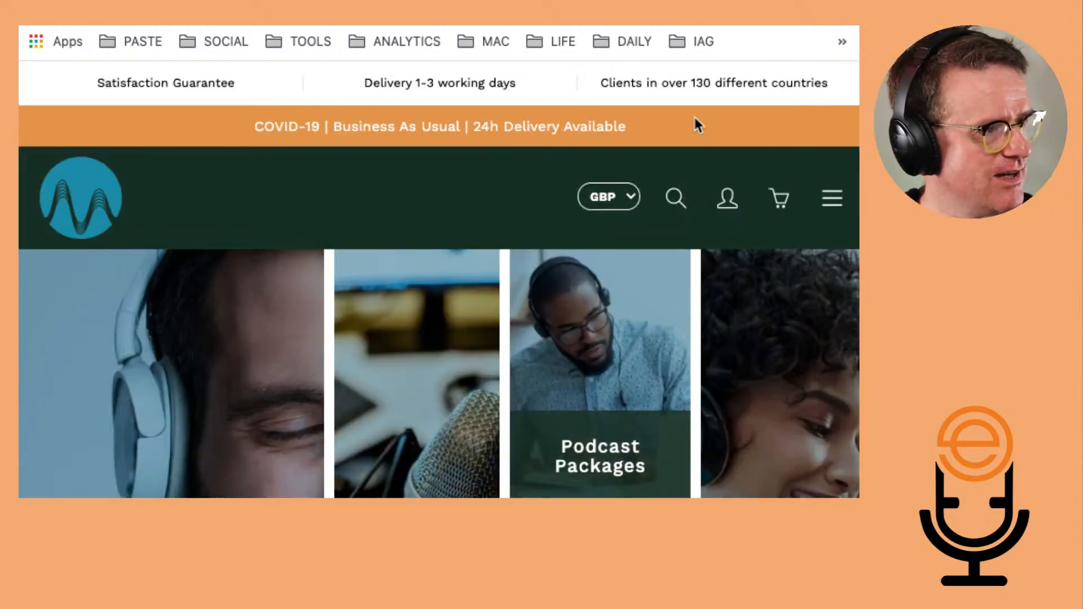
left_click(833, 200)
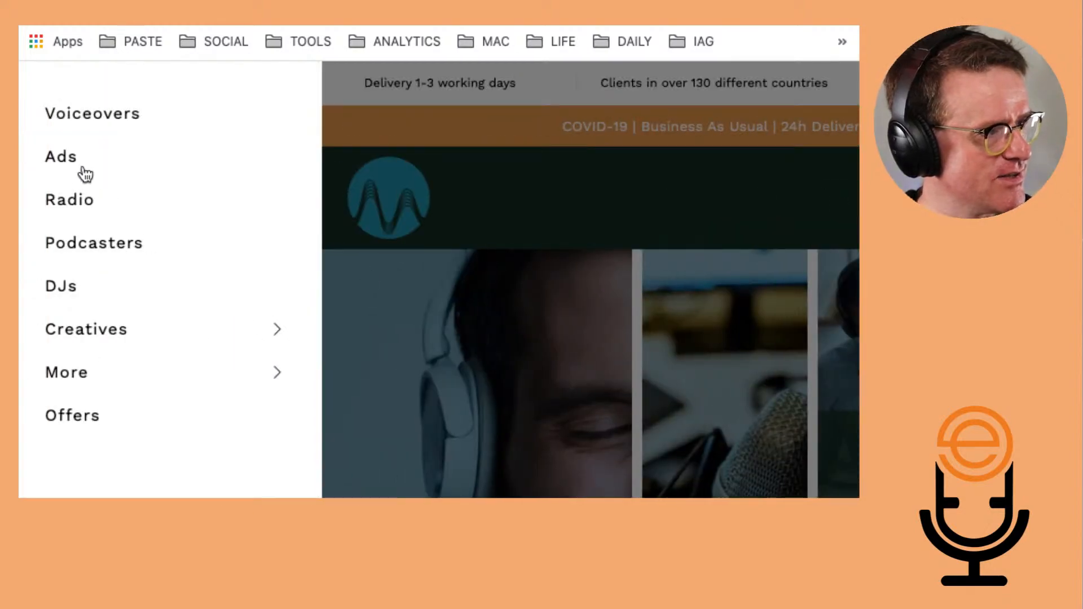
left_click(97, 130)
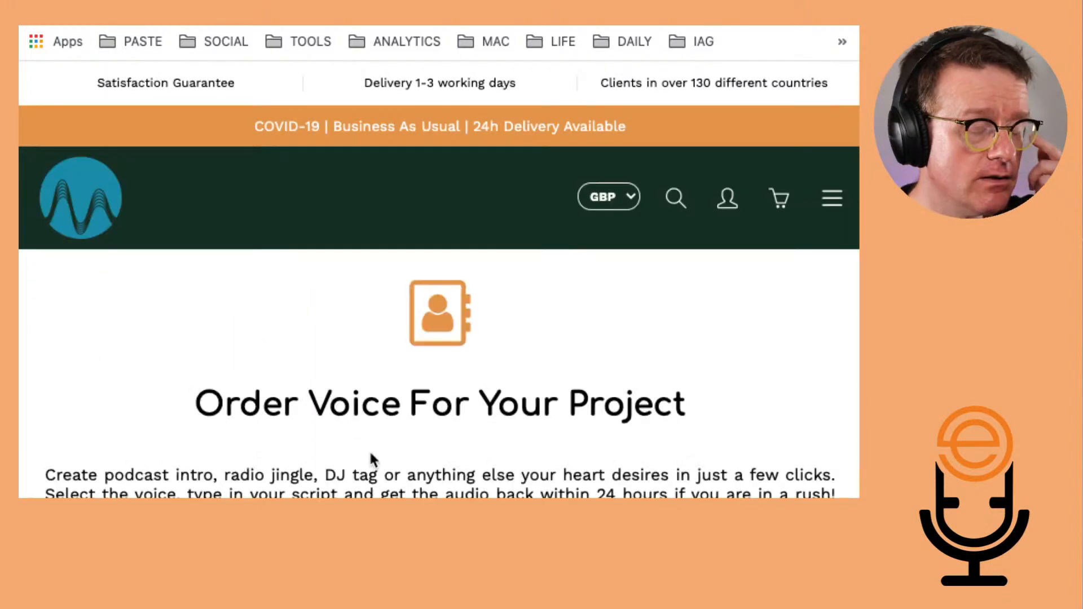
scroll(371, 460, "down", 3)
scroll(371, 454, "down", 5)
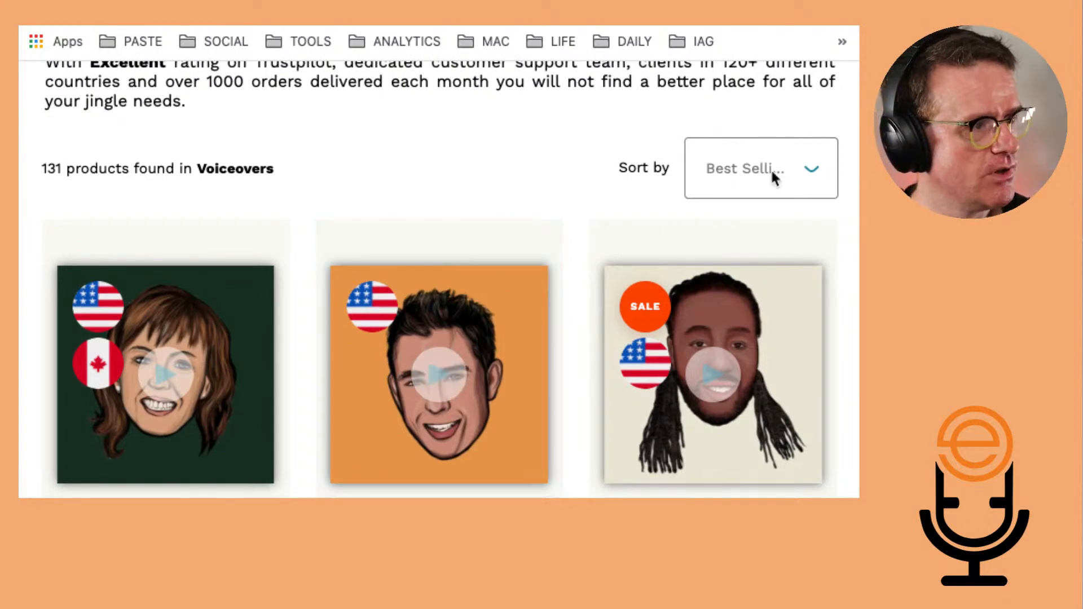
scroll(625, 208, "down", 3)
scroll(522, 319, "up", 6)
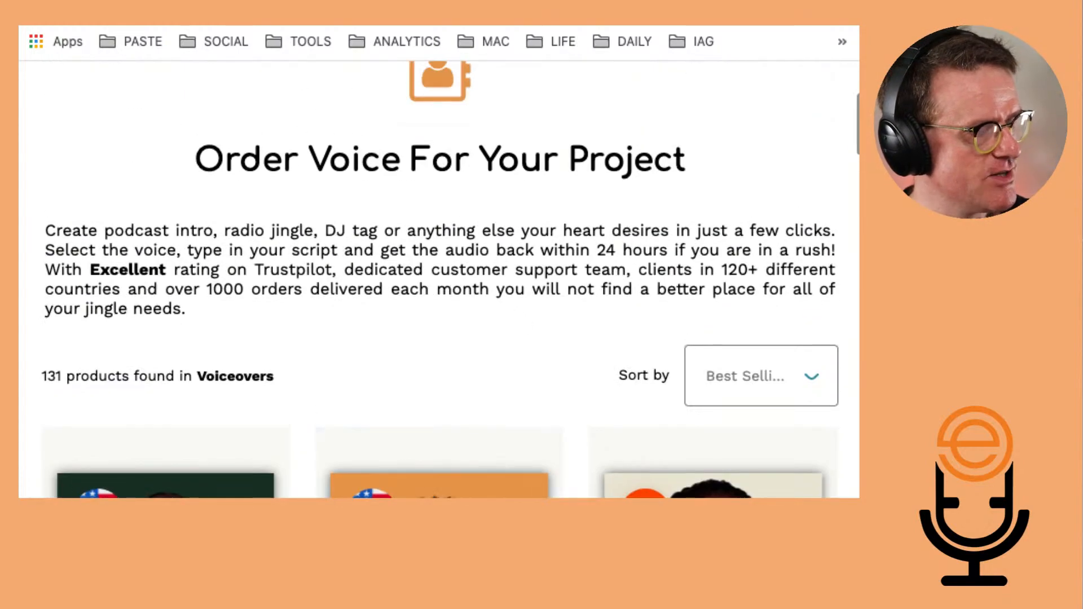
Filter the voiceovers to Female Voices in English (British) and browse the matching cards
left_click(161, 496)
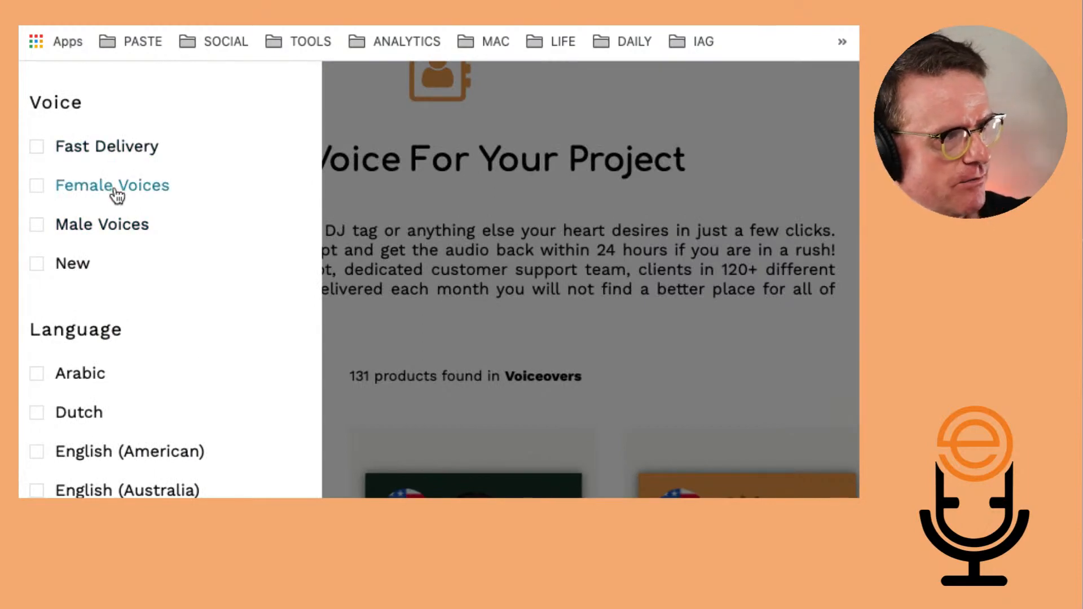
left_click(43, 191)
scroll(167, 389, "down", 14)
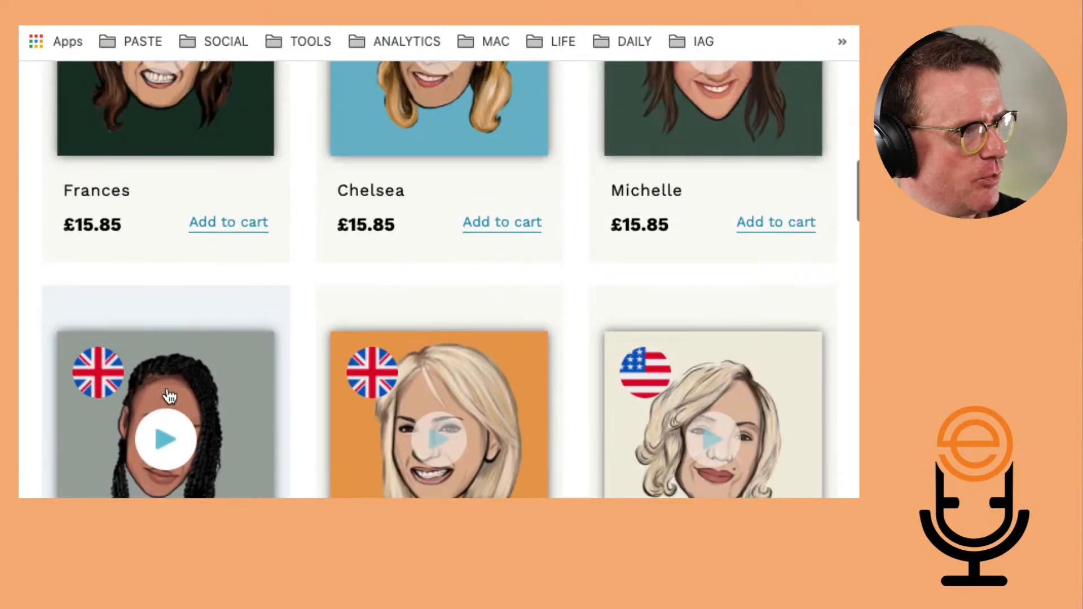
scroll(168, 395, "up", 4)
left_click(163, 496)
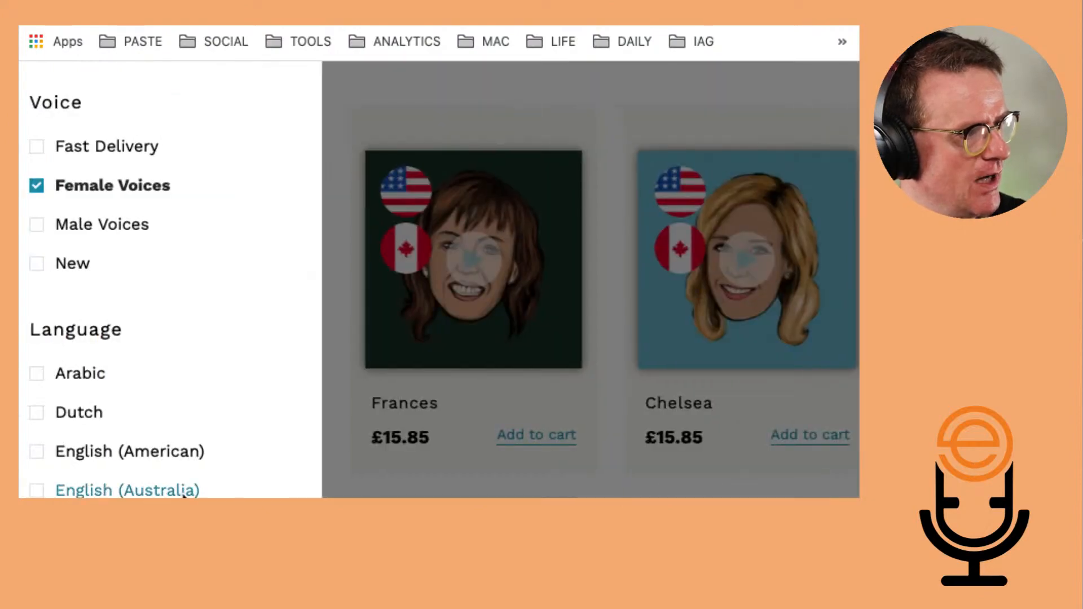
scroll(183, 494, "down", 3)
left_click(148, 462)
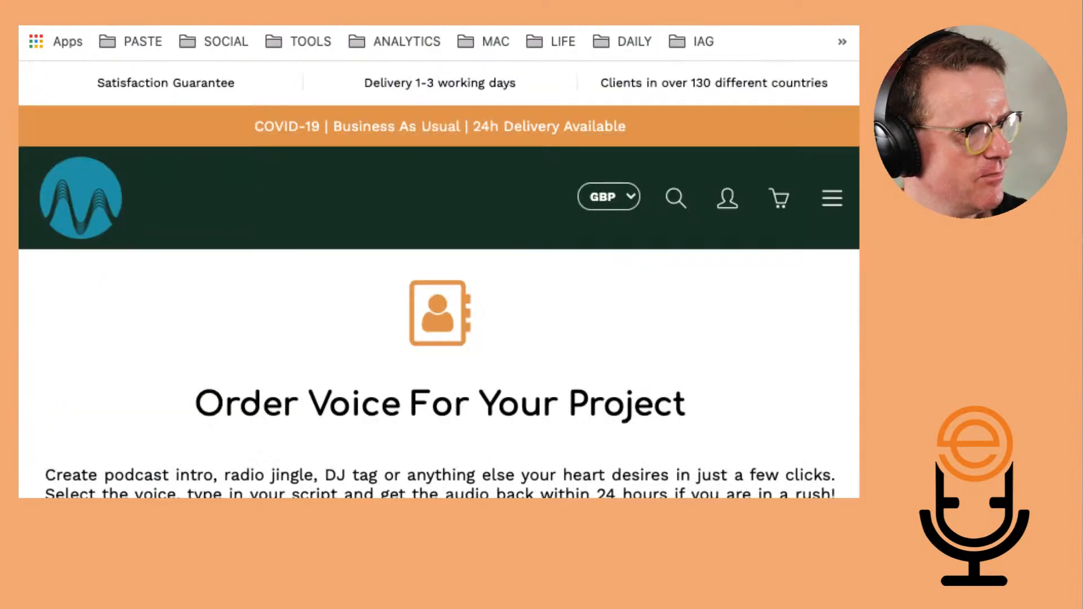
scroll(439, 280, "down", 15)
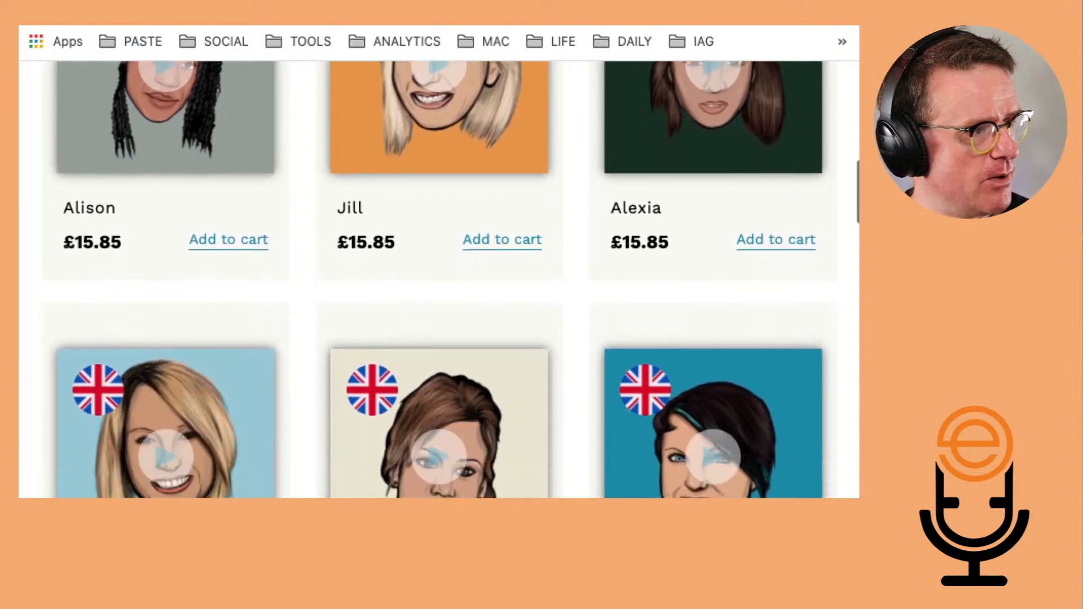
scroll(446, 316, "down", 2)
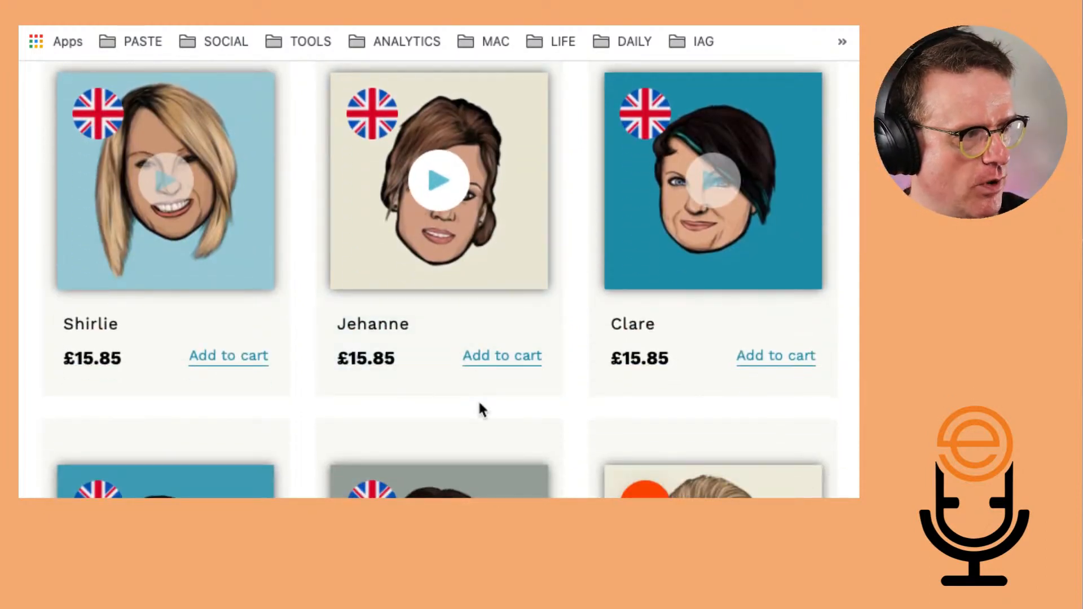
scroll(479, 399, "up", 15)
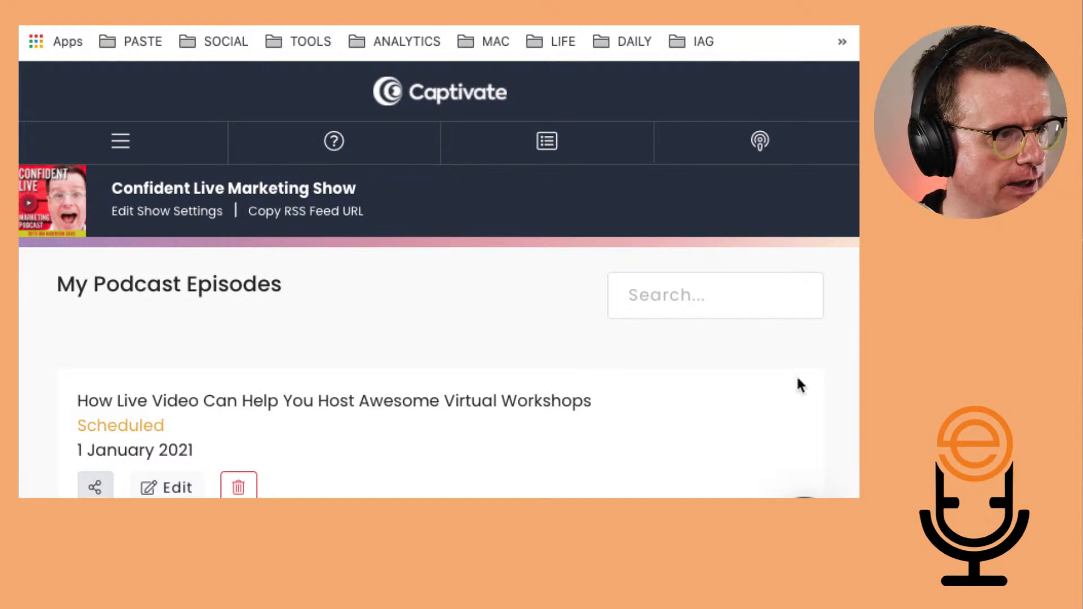
Zoom the browser to 80% and tour My Account, Publish, Dashboard and Show Settings
key("ctrl+minus")
key("ctrl+minus")
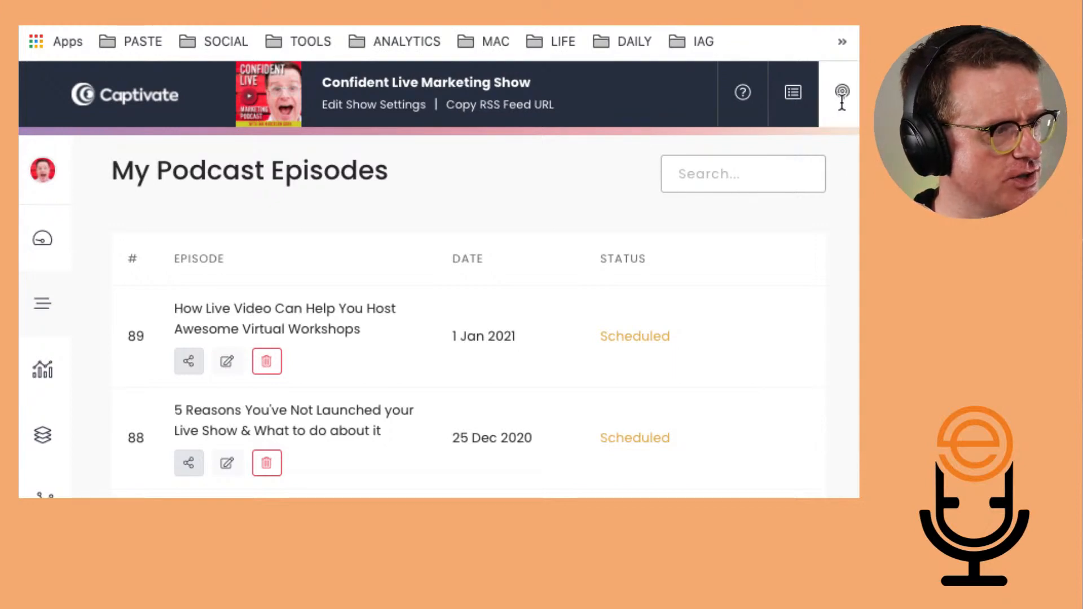
left_click(47, 172)
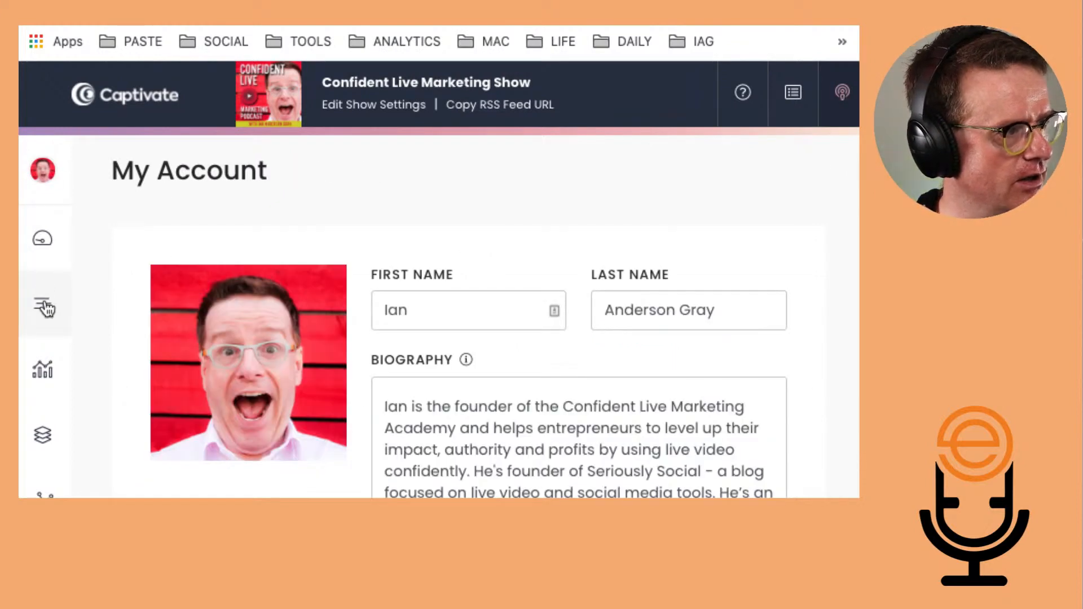
left_click(837, 102)
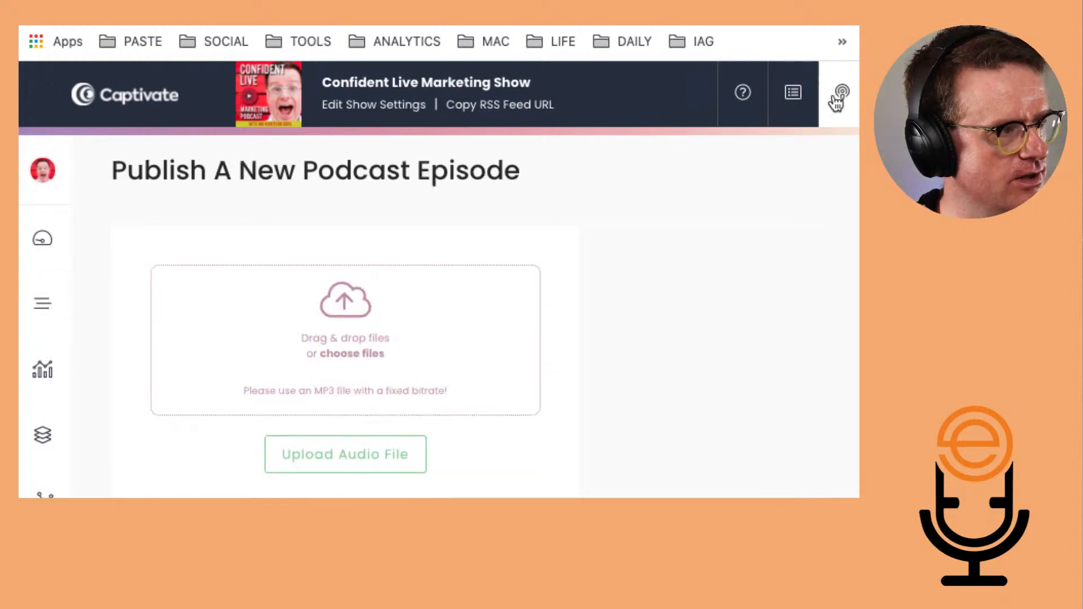
left_click(40, 239)
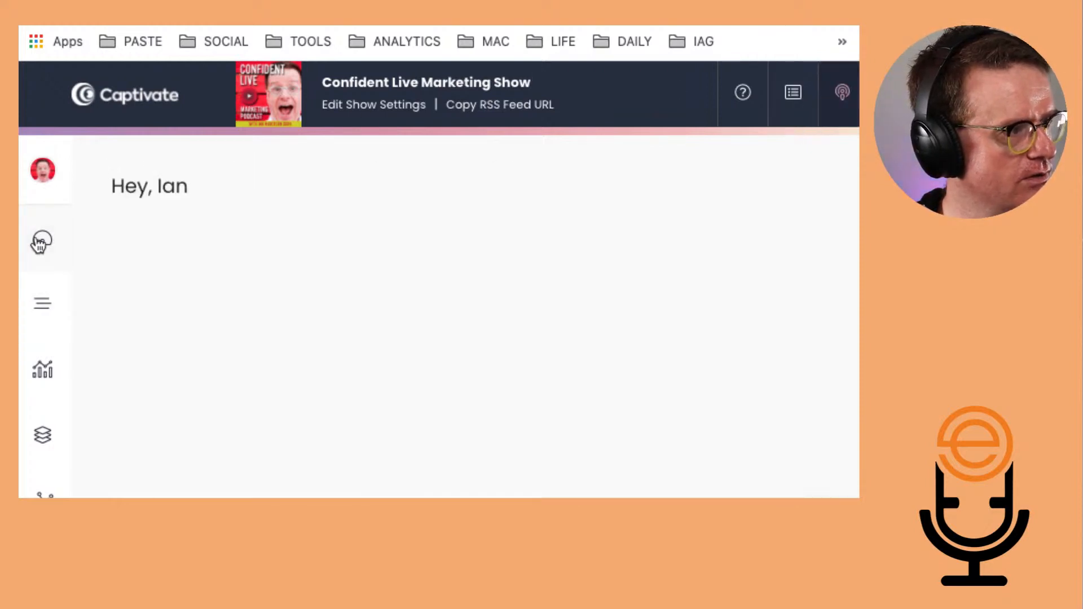
left_click(387, 113)
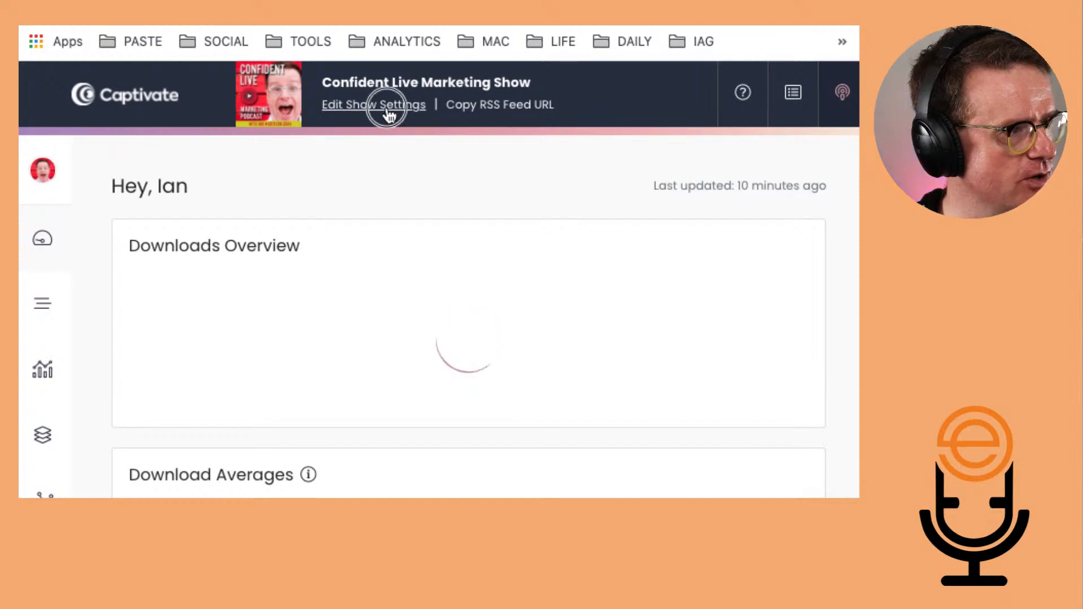
left_click(42, 170)
scroll(369, 271, "down", 2)
scroll(367, 271, "down", 15)
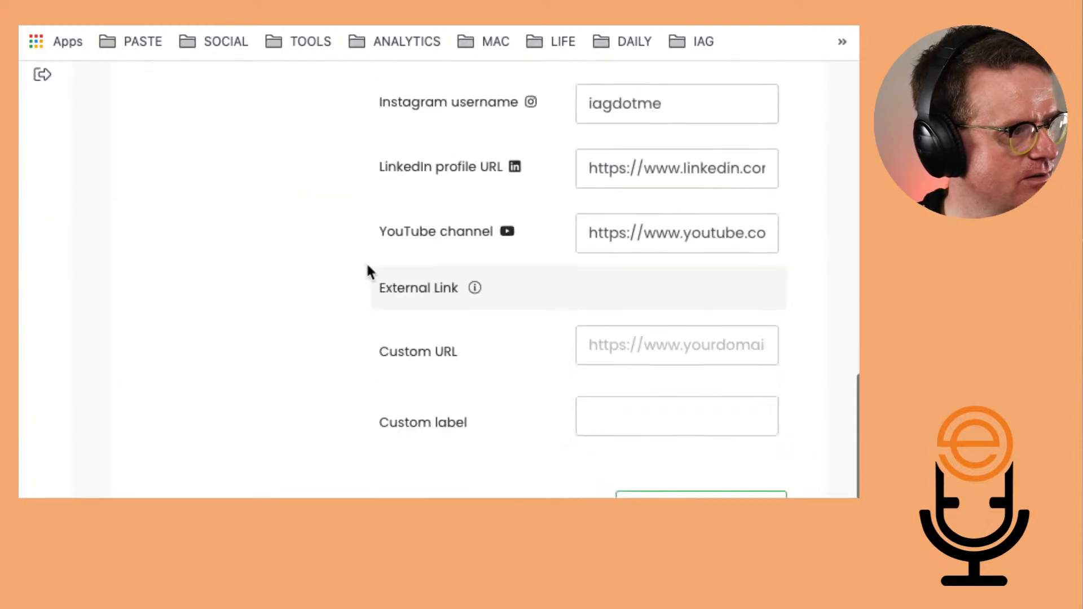
scroll(370, 272, "up", 20)
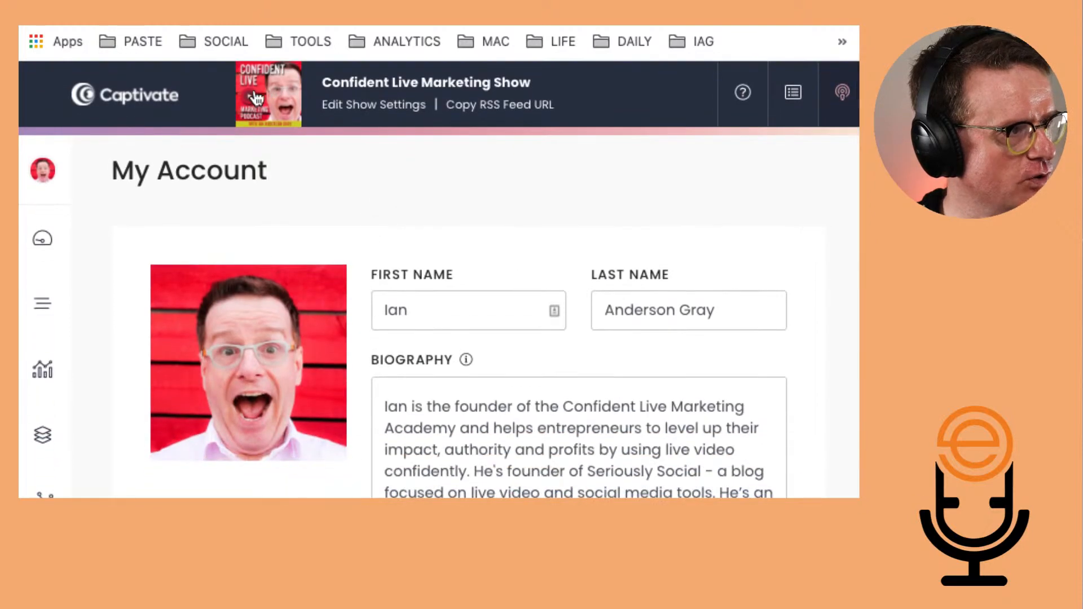
Open the shows list and choose Add New Show
left_click(794, 109)
left_click(757, 185)
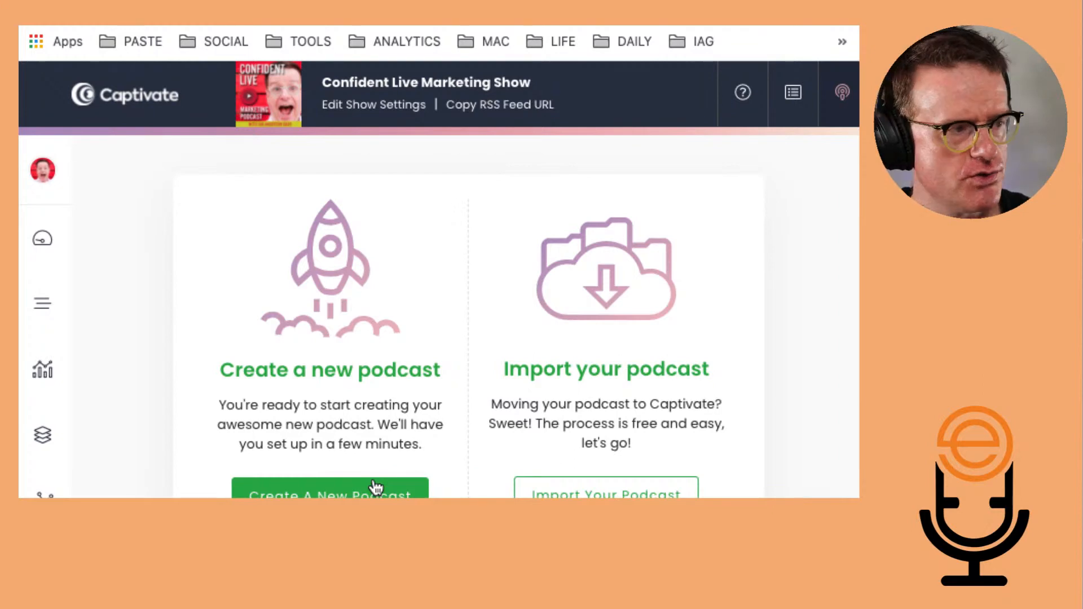
scroll(375, 486, "down", 2)
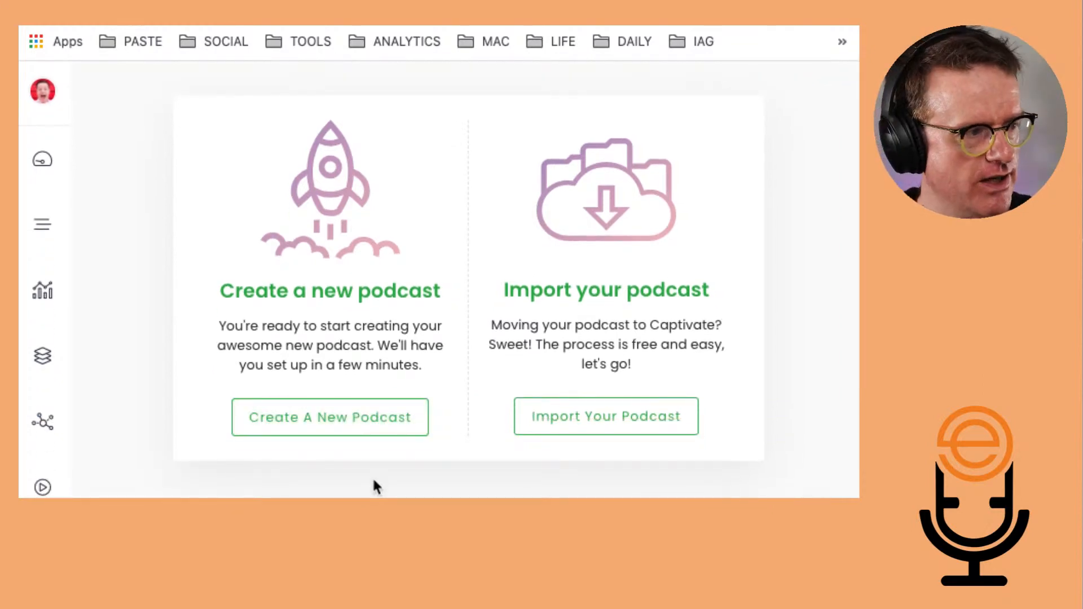
Choose to create a new podcast and name it 'The Podcaster Hour'
left_click(338, 430)
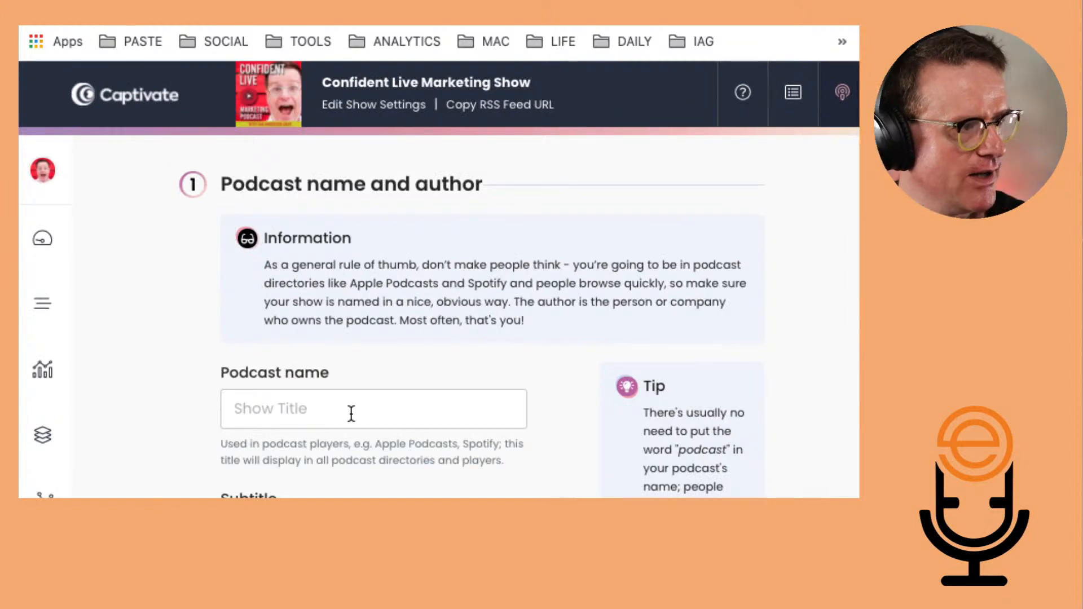
left_click(359, 412)
type("T")
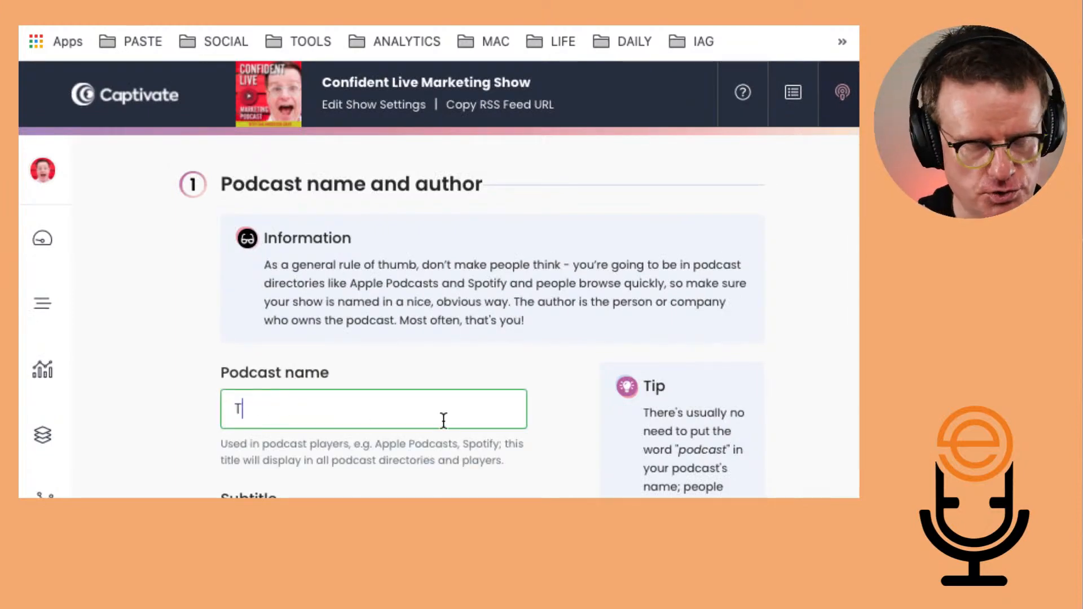
type("he Podcaste")
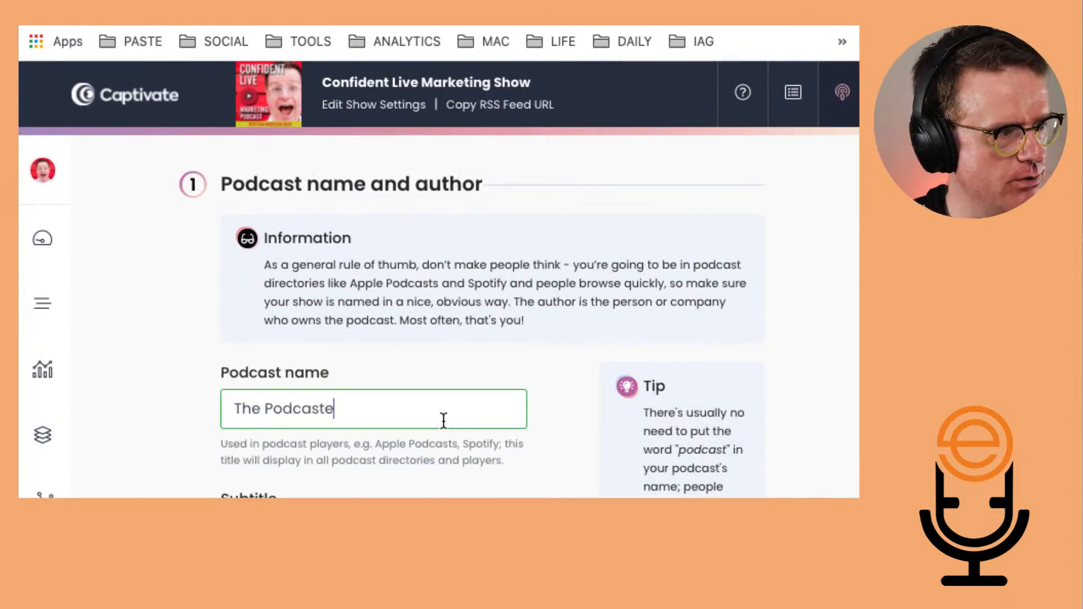
type("r Hour")
triple_click(420, 418)
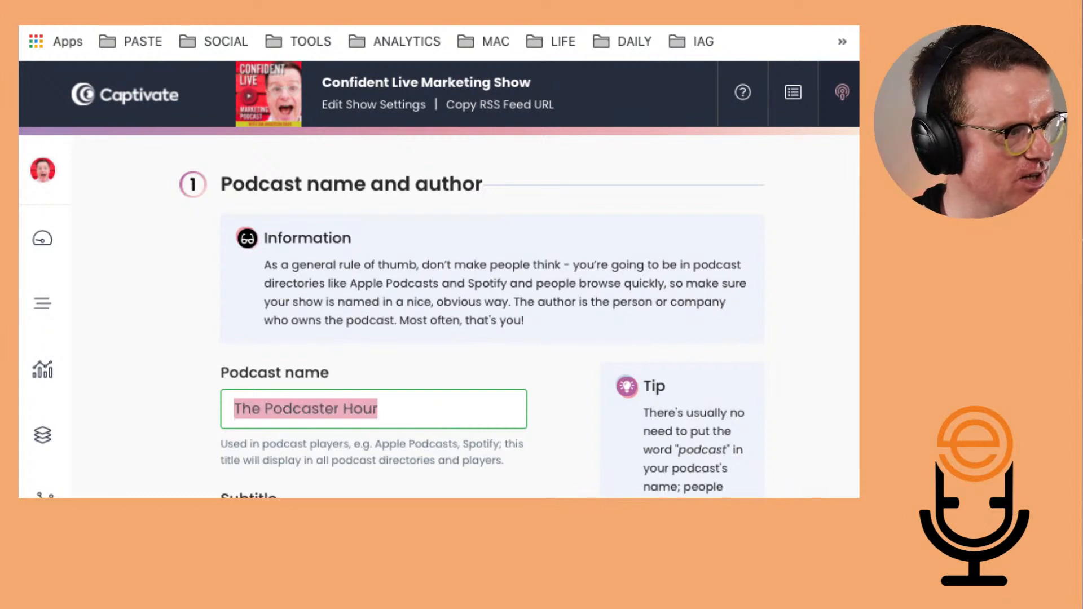
scroll(326, 442, "down", 3)
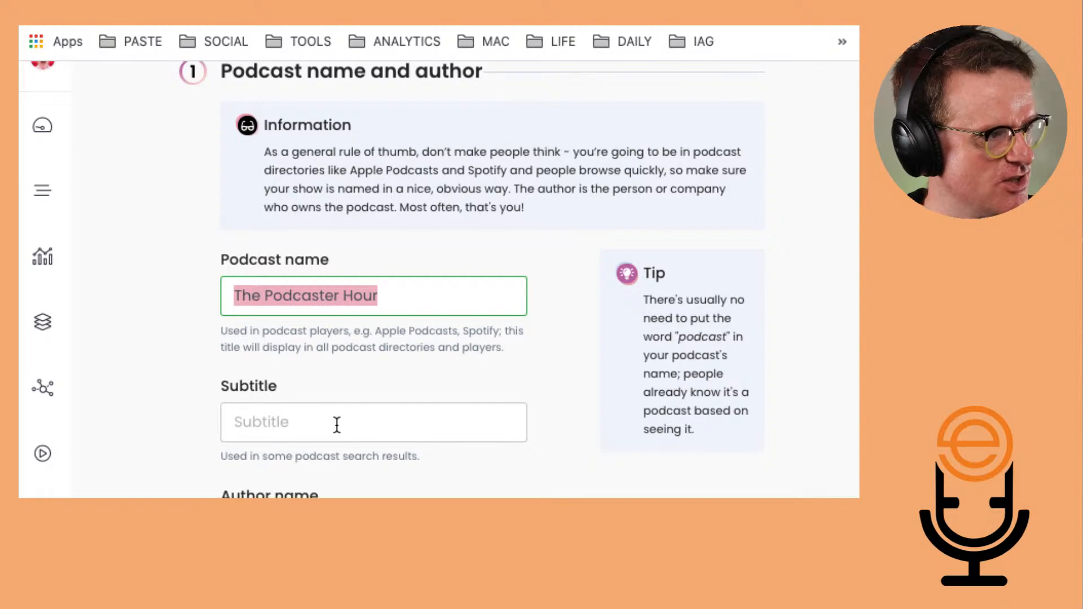
Set the subtitle to 'Launch your podcast with Ecamm Live'
left_click(337, 424)
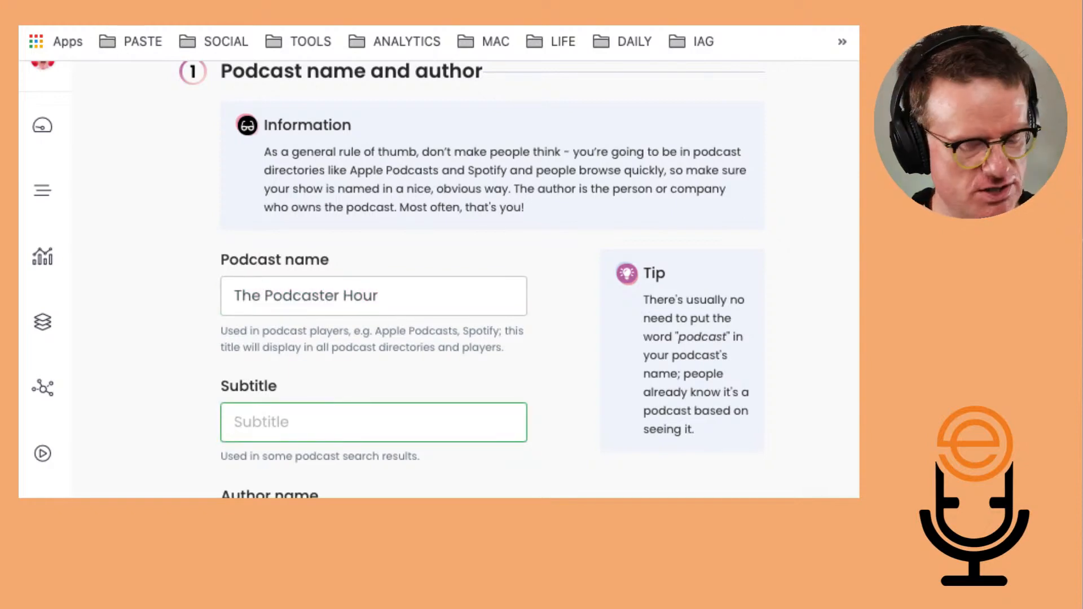
type("4e")
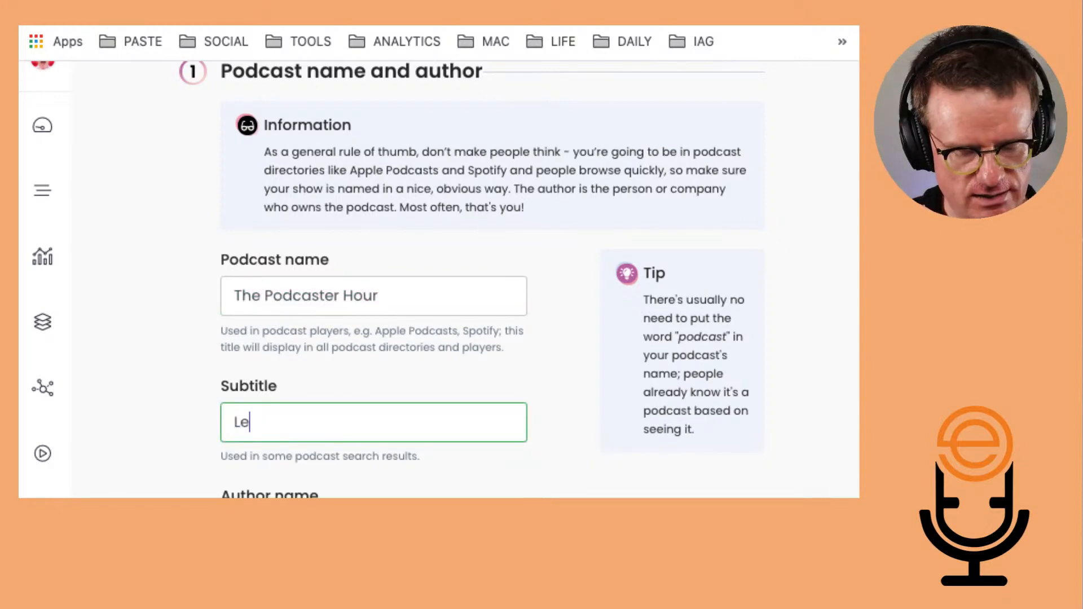
key("BackSpace")
key("BackSpace")
type("Launch your")
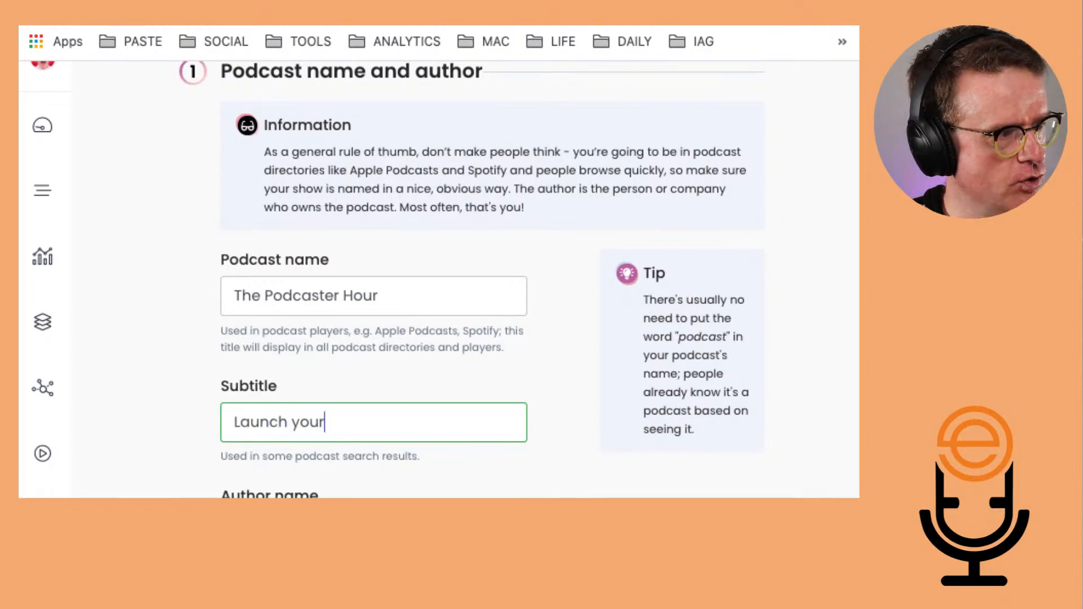
type(" podcast with")
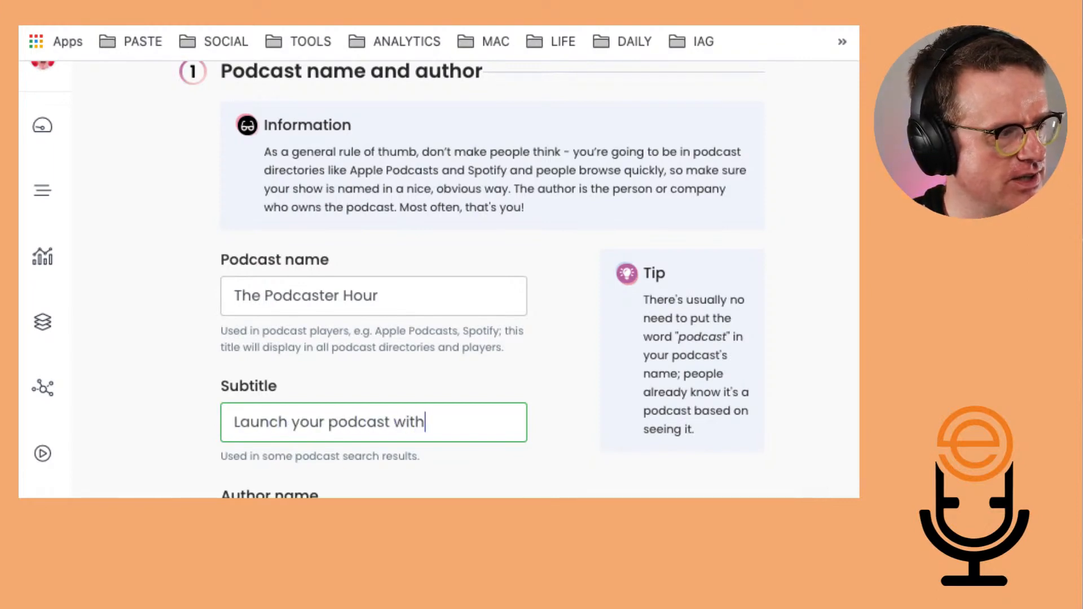
type(" Ecamm Live")
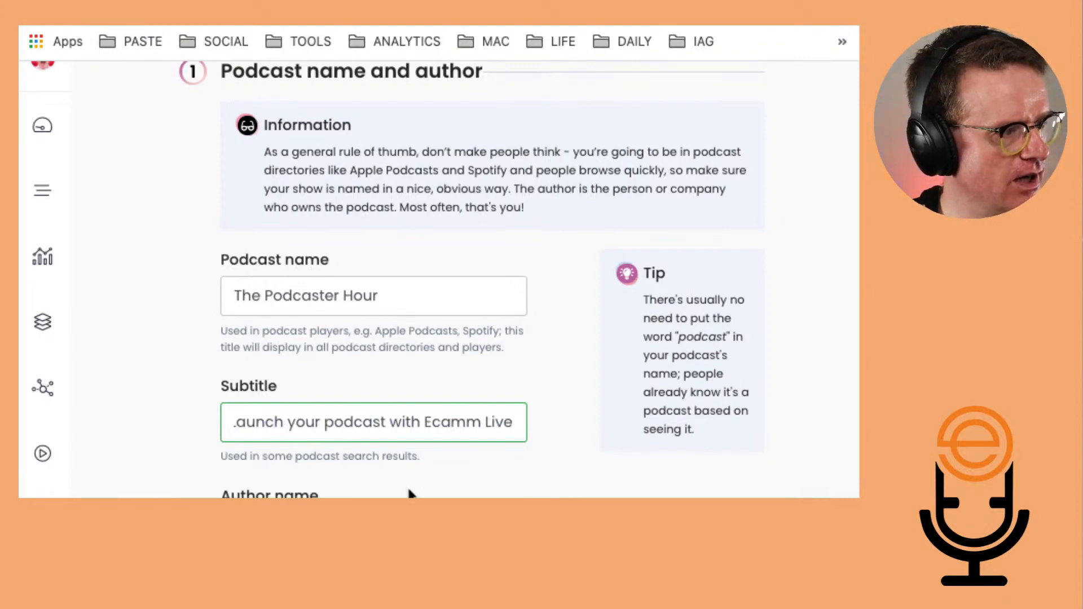
Enter the author's full name and e-mail address
left_click(411, 495)
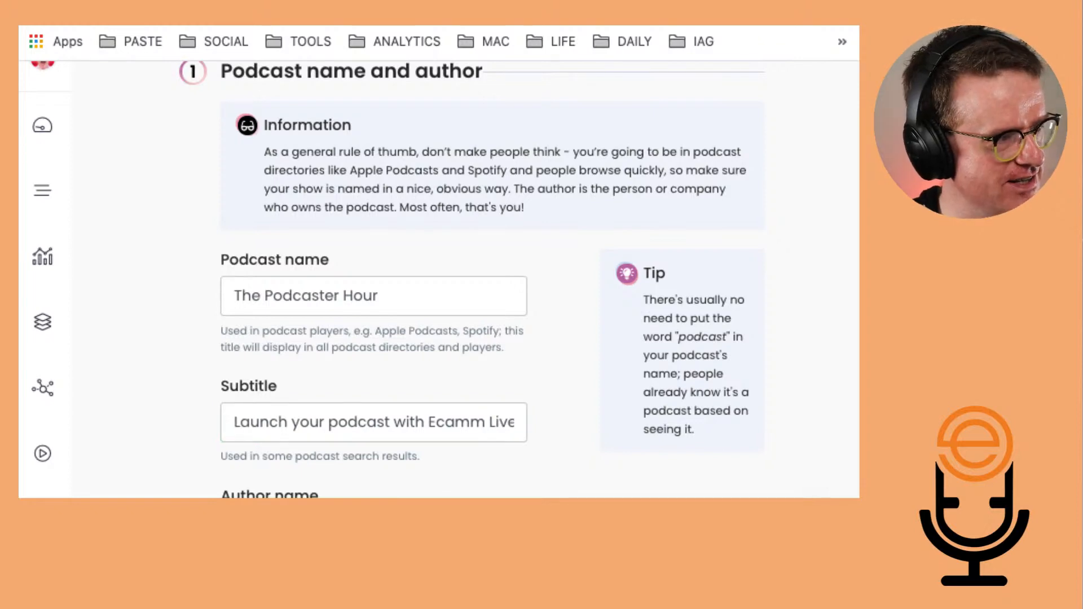
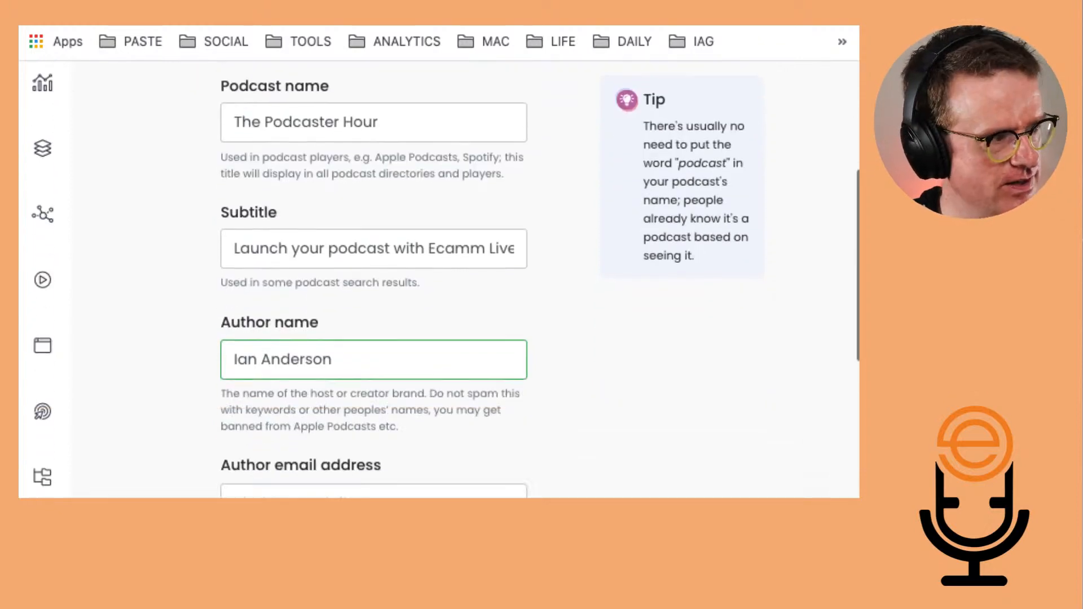
scroll(169, 474, "down", 2)
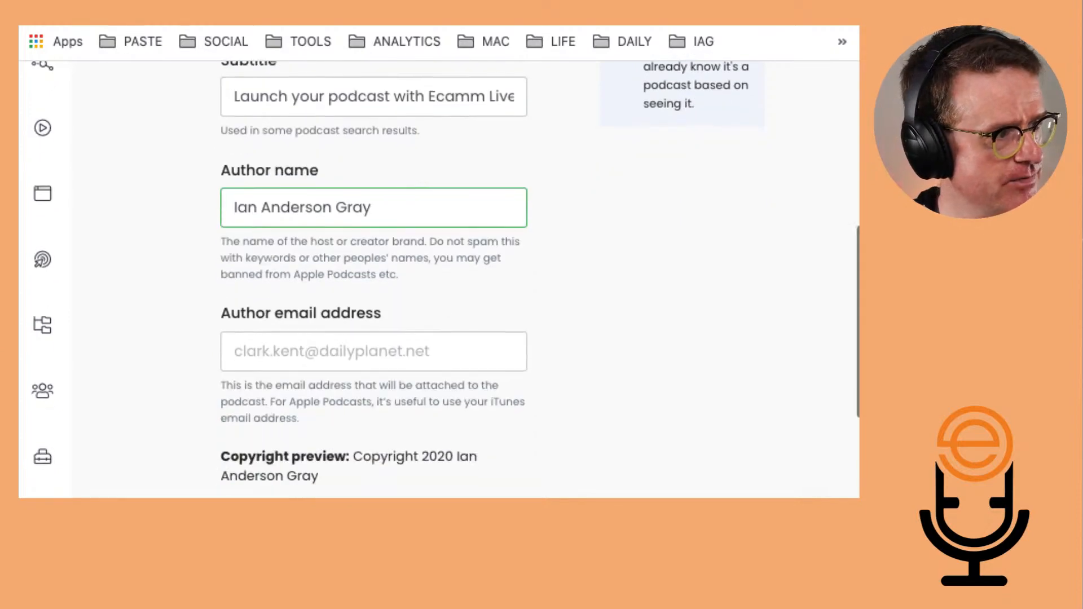
left_click(326, 351)
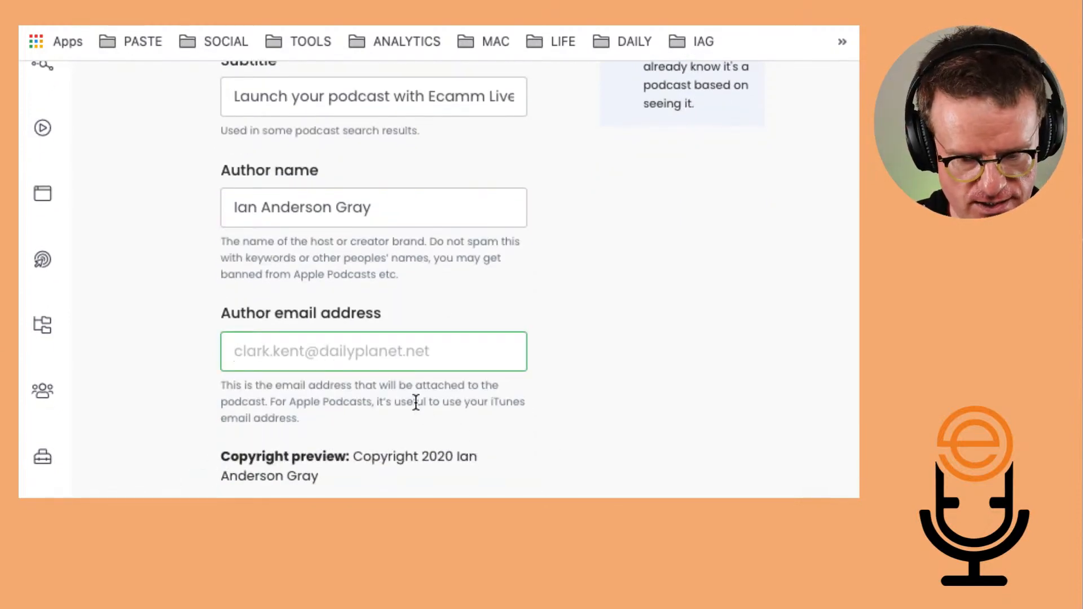
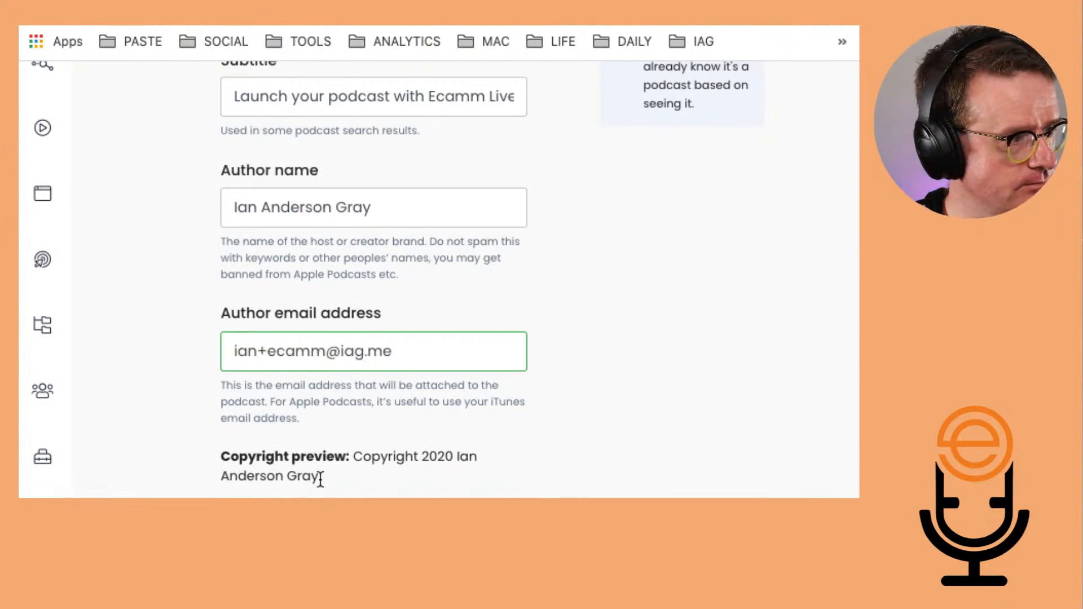
scroll(320, 479, "down", 5)
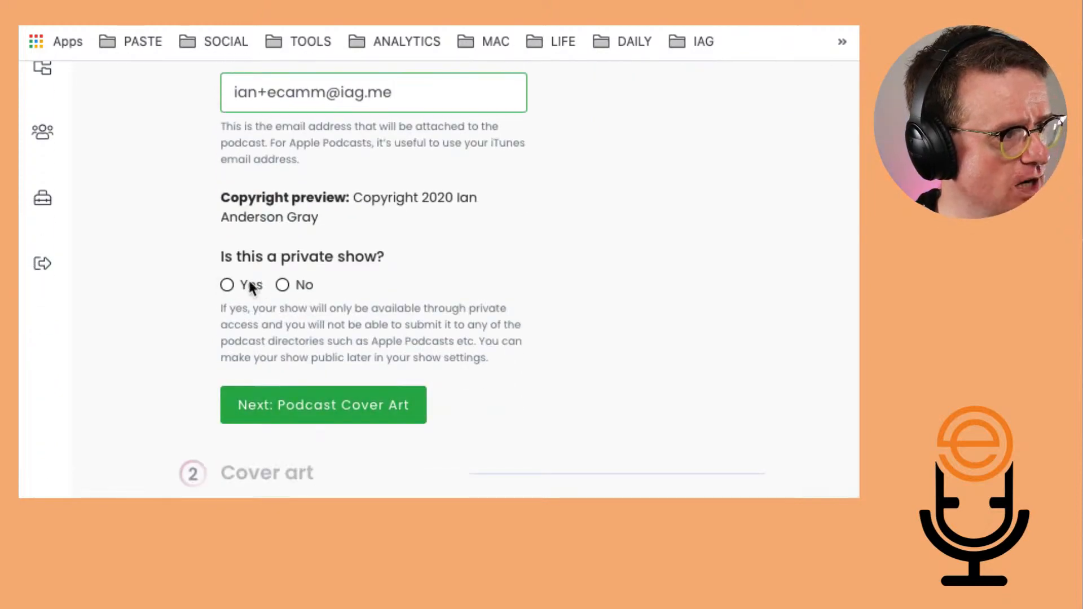
Mark the show as not private, remove the plus tag from the invalid author e-mail, and continue to cover art
left_click(280, 286)
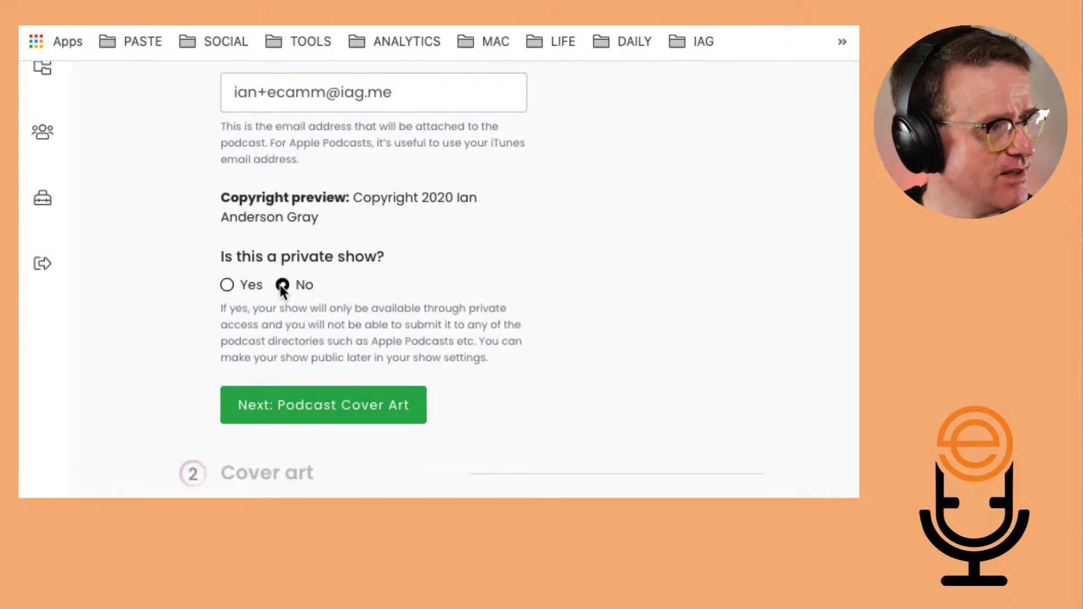
left_click(329, 411)
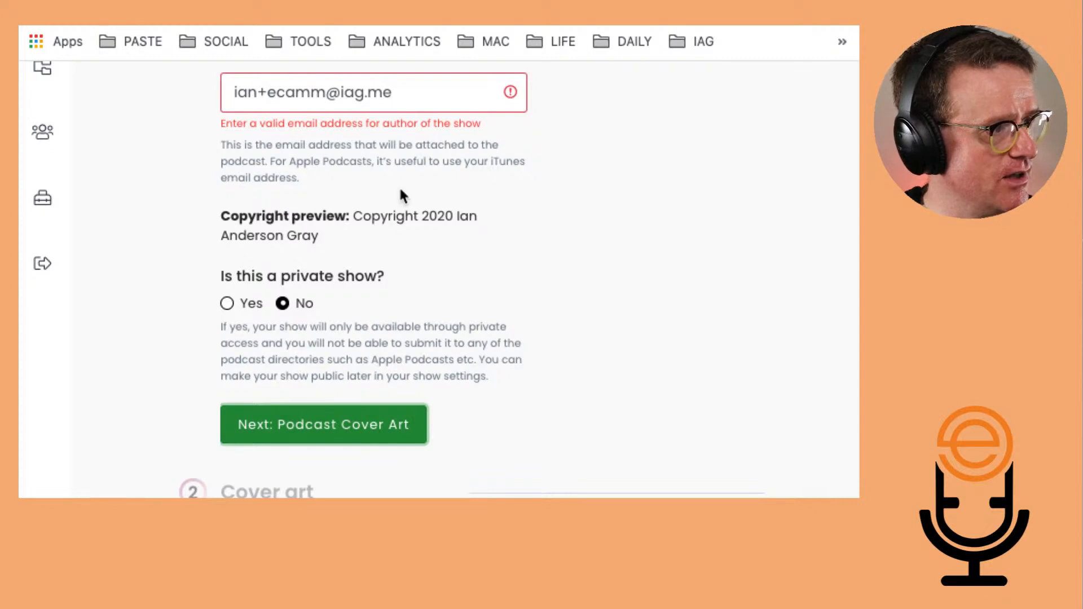
left_click(268, 92)
key("BackSpace")
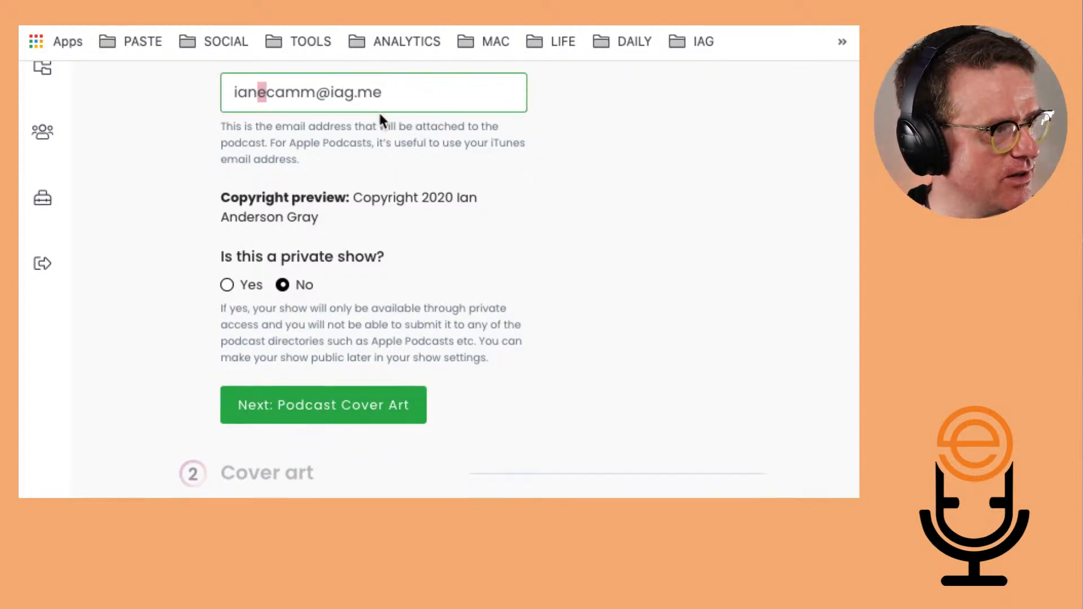
key("shift+Right")
key("shift+Right")
key("shift+Right")
key("shift+Right")
key("shift+Right")
key("shift+Left")
key("BackSpace")
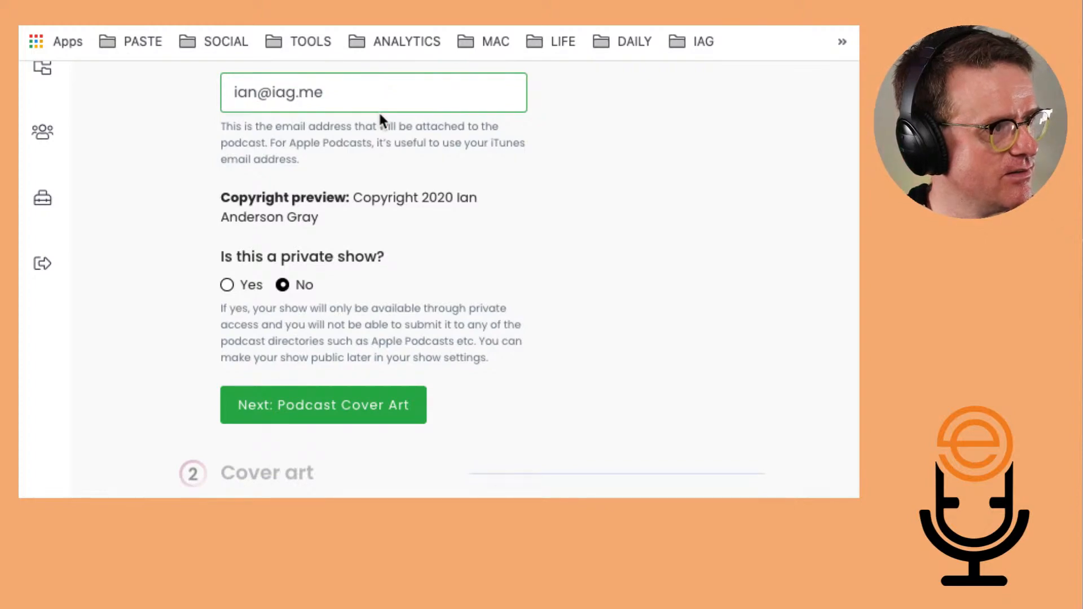
left_click(322, 406)
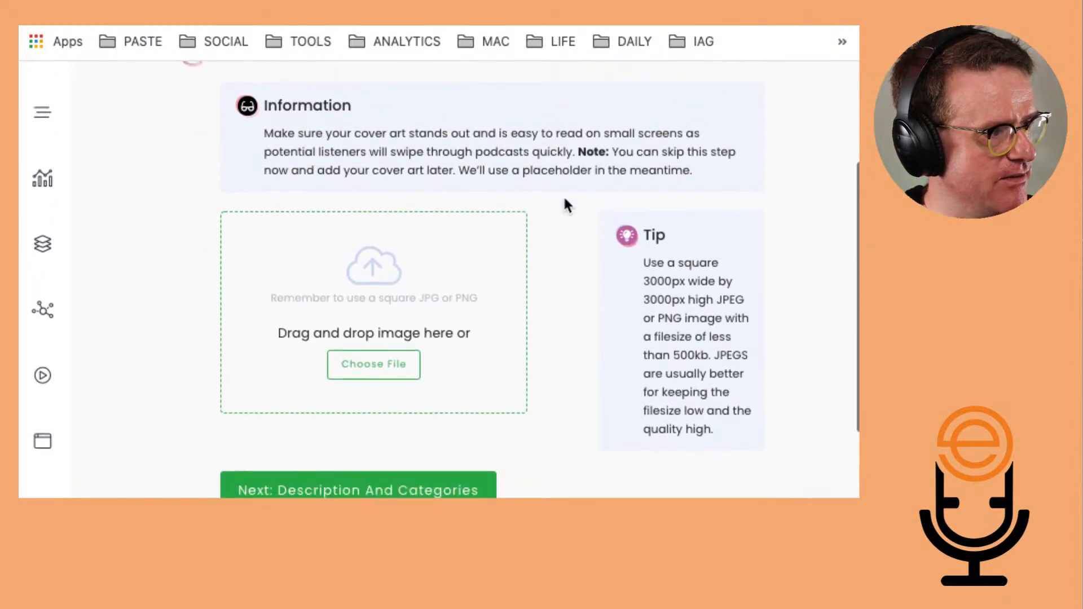
scroll(415, 342, "up", 3)
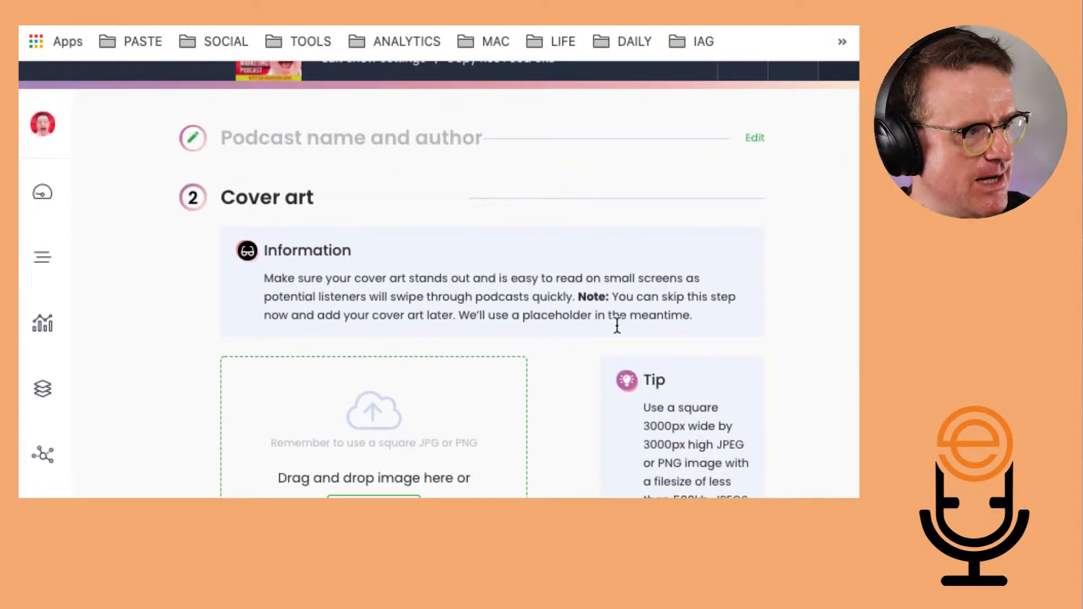
scroll(459, 432, "down", 2)
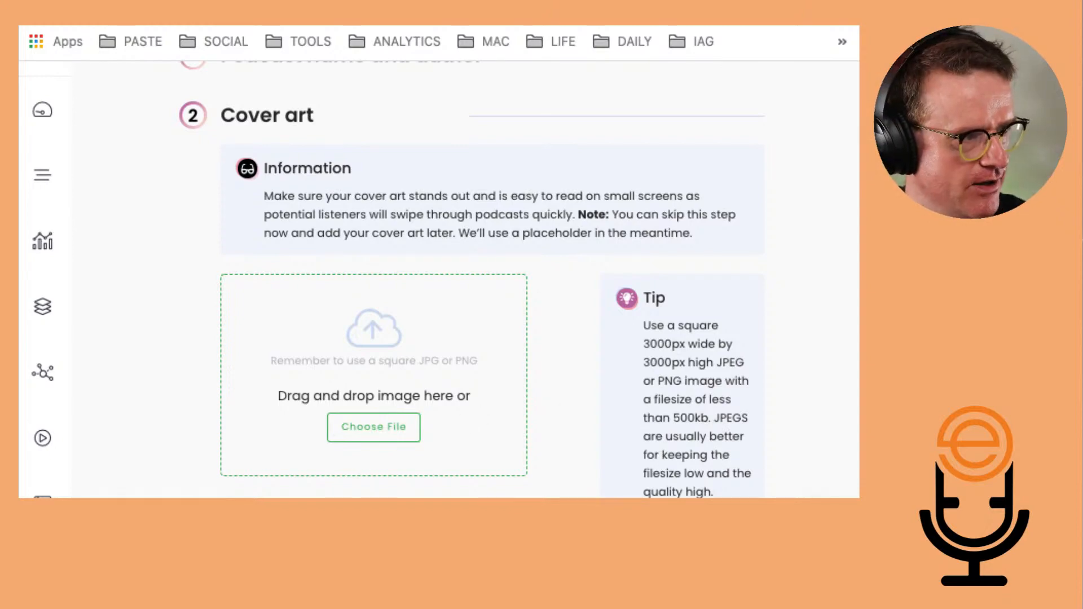
Set the show description to 'To follow' and the main category to Business > Marketing
scroll(319, 222, "down", 10)
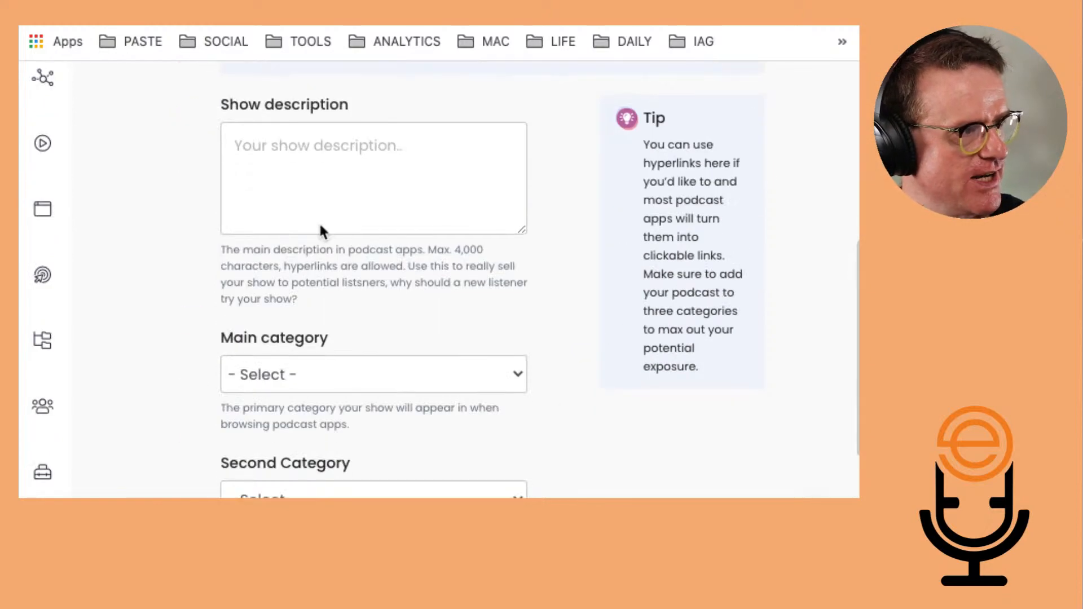
left_click(342, 159)
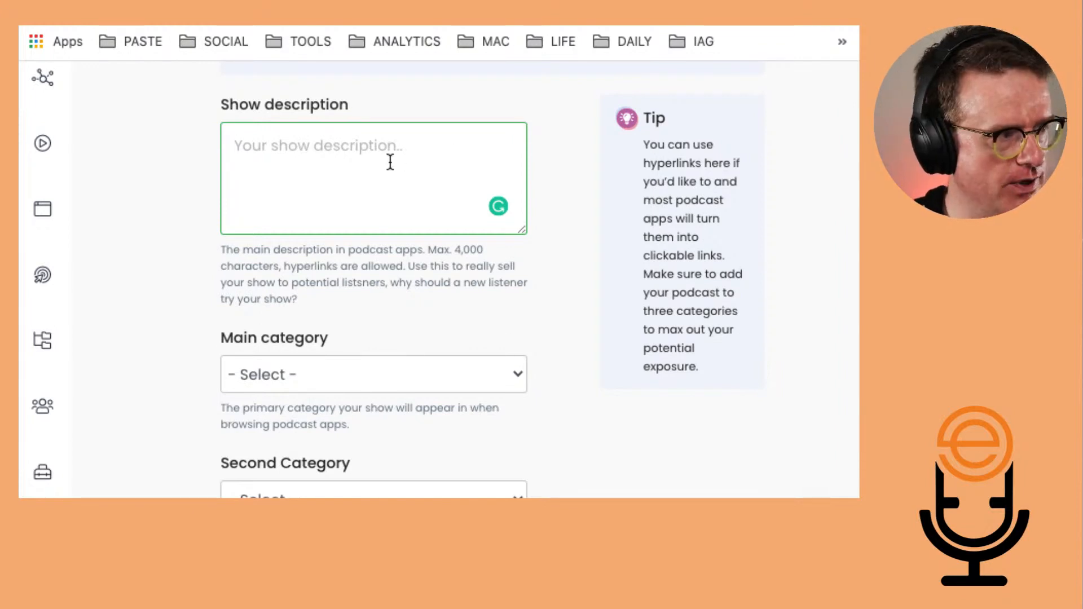
type("To follow")
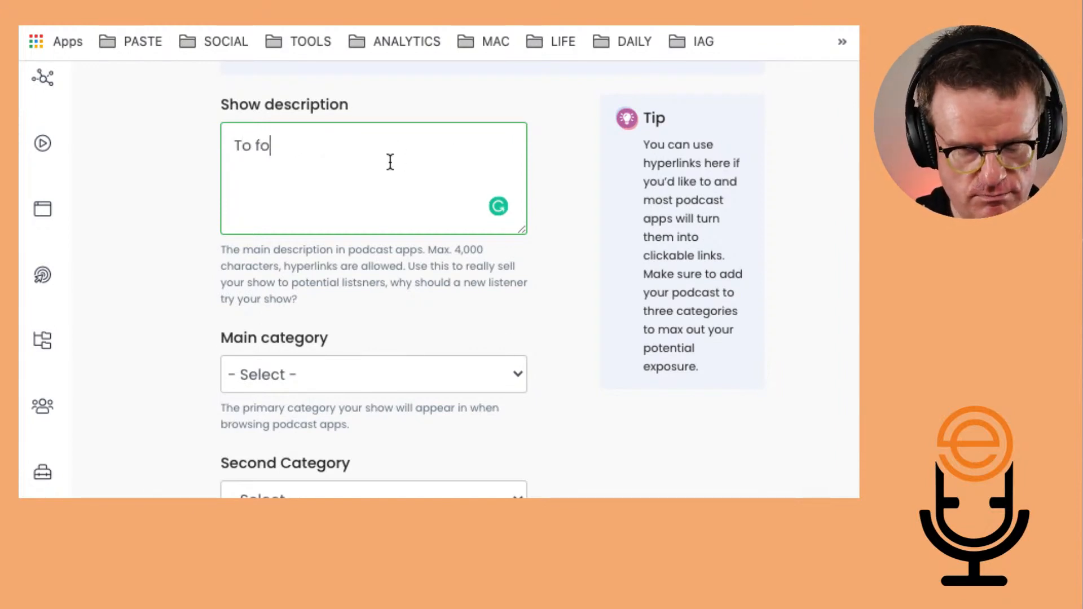
left_click(257, 373)
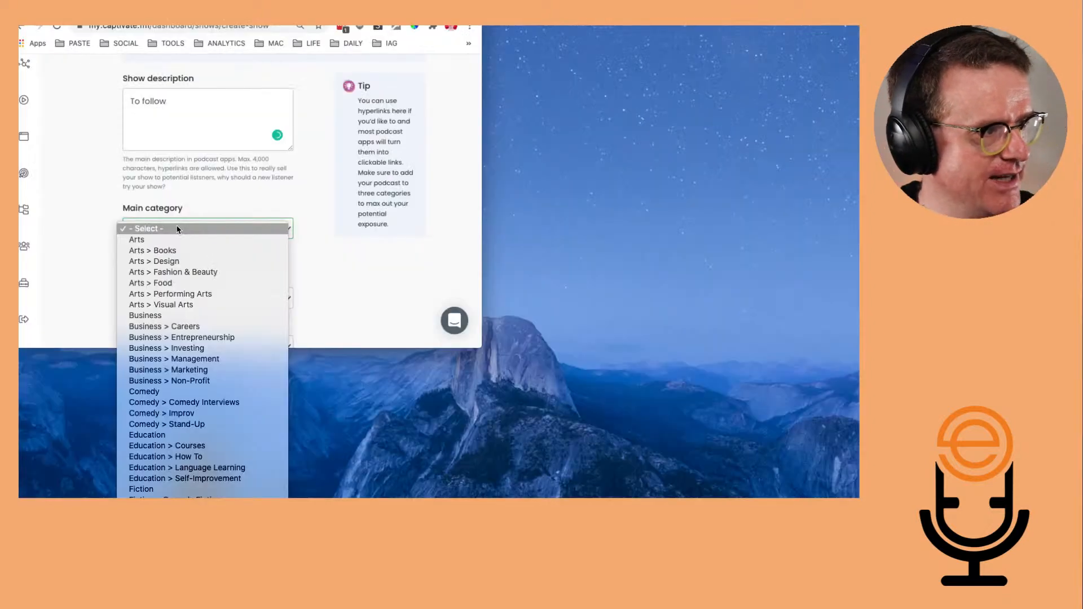
scroll(188, 412, "down", 10)
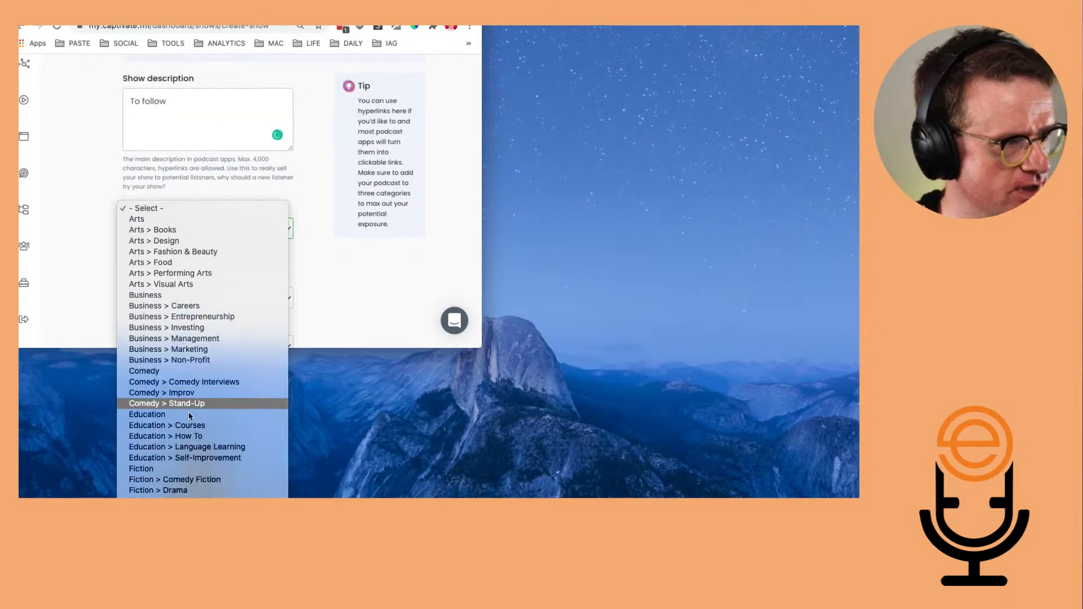
scroll(222, 258, "down", 5)
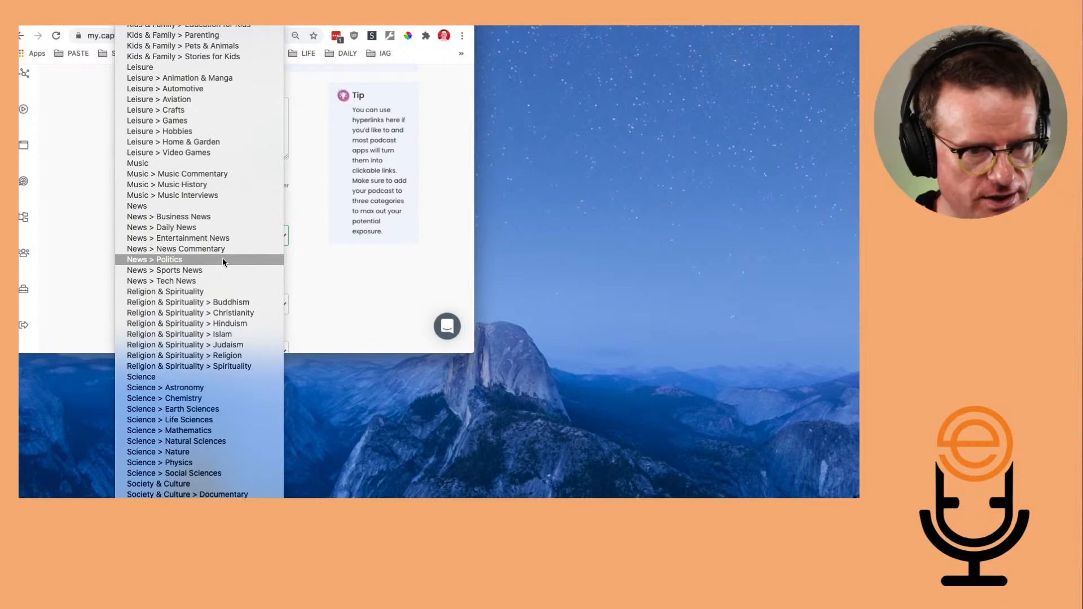
scroll(222, 258, "up", 7)
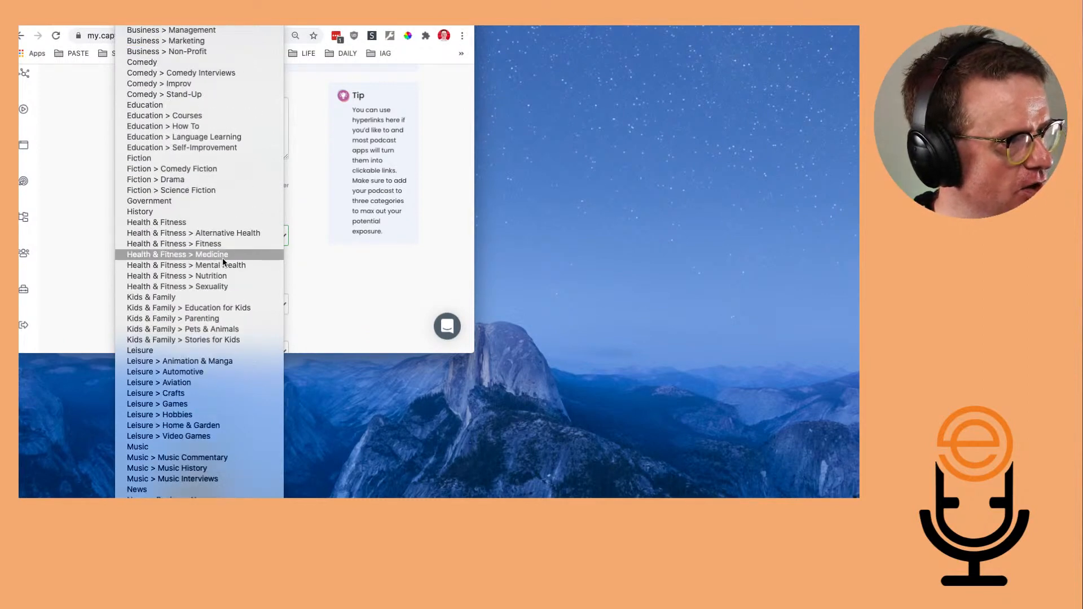
scroll(222, 259, "down", 6)
scroll(222, 259, "up", 8)
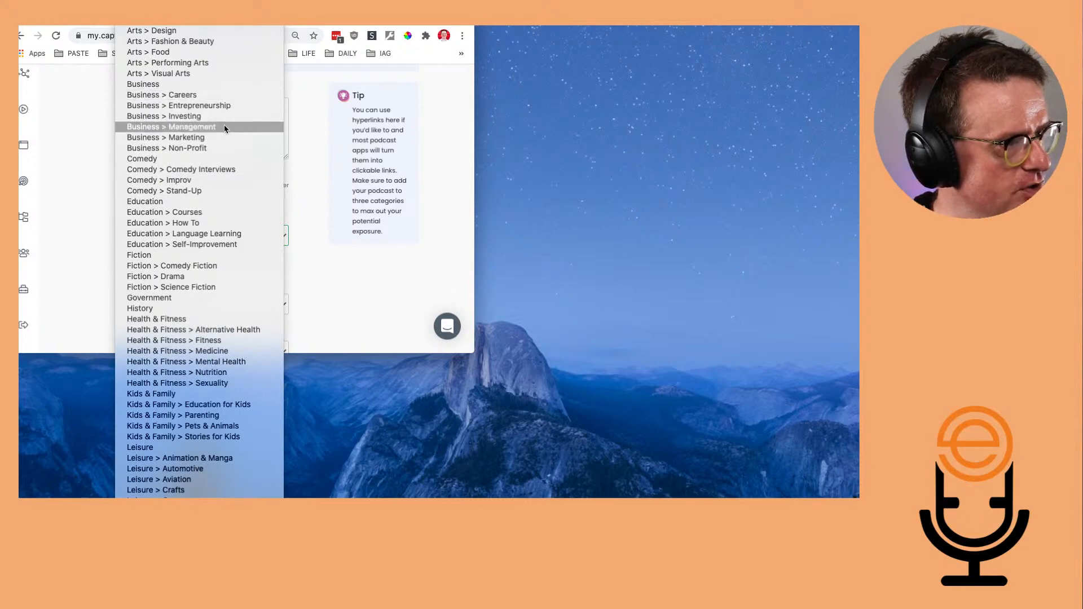
left_click(239, 147)
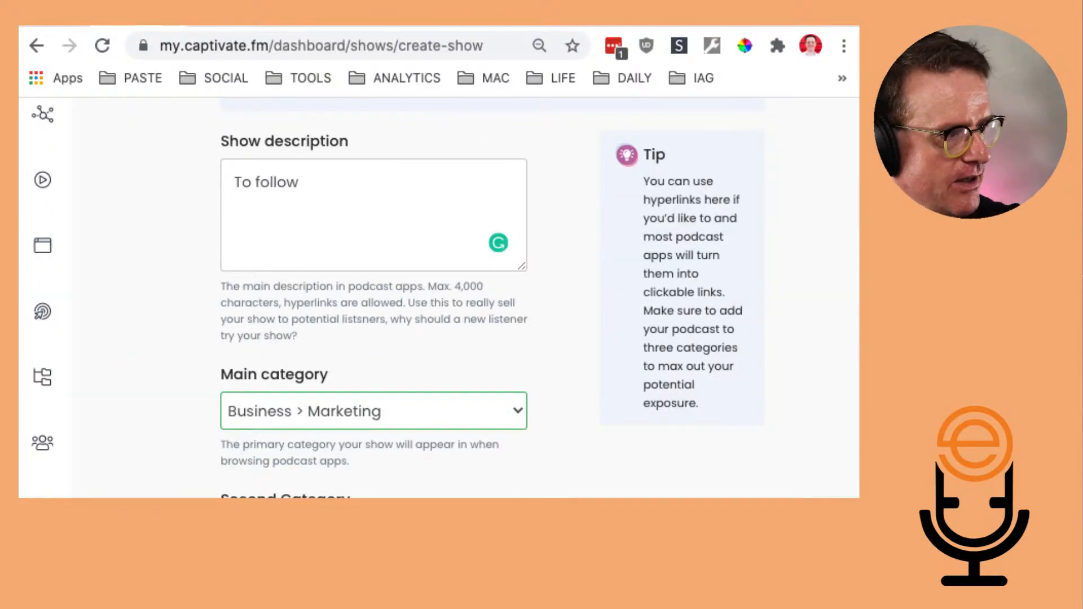
Set the second category to Business
scroll(406, 489, "down", 3)
left_click(402, 468)
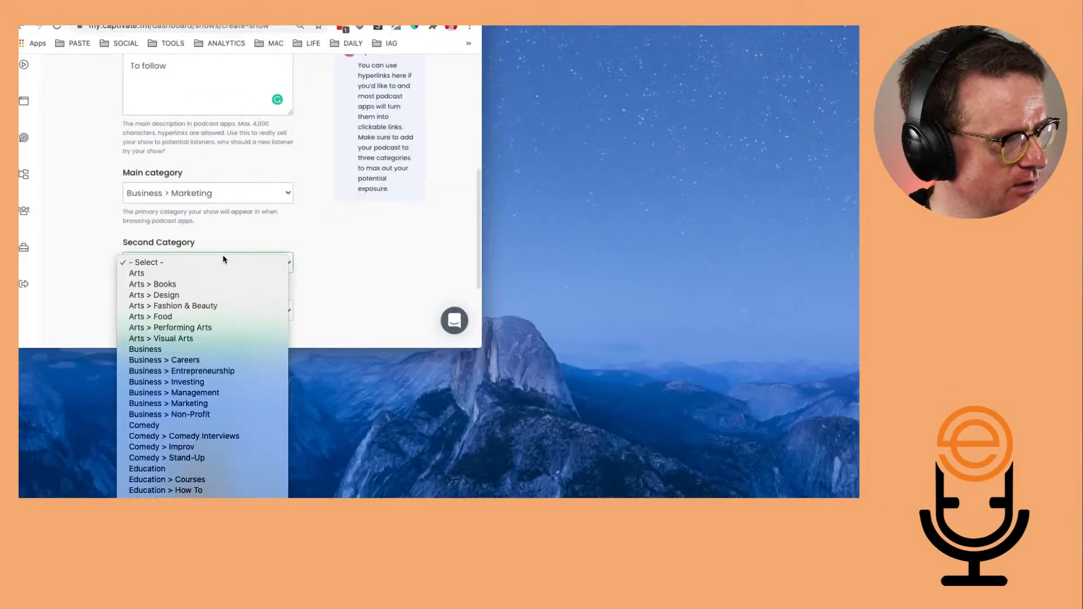
scroll(213, 284, "down", 5)
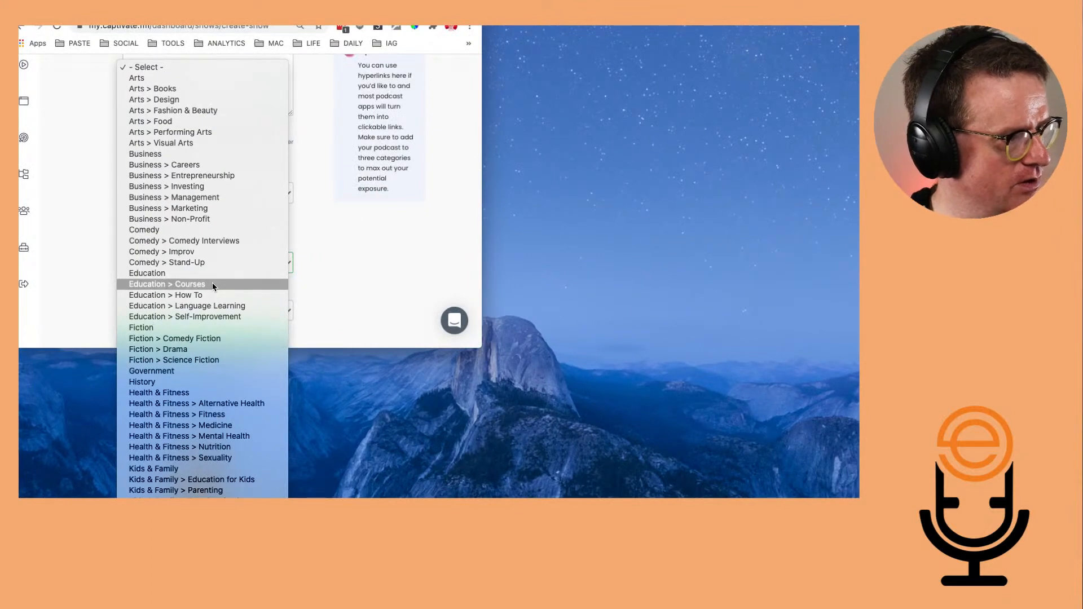
scroll(213, 285, "down", 1)
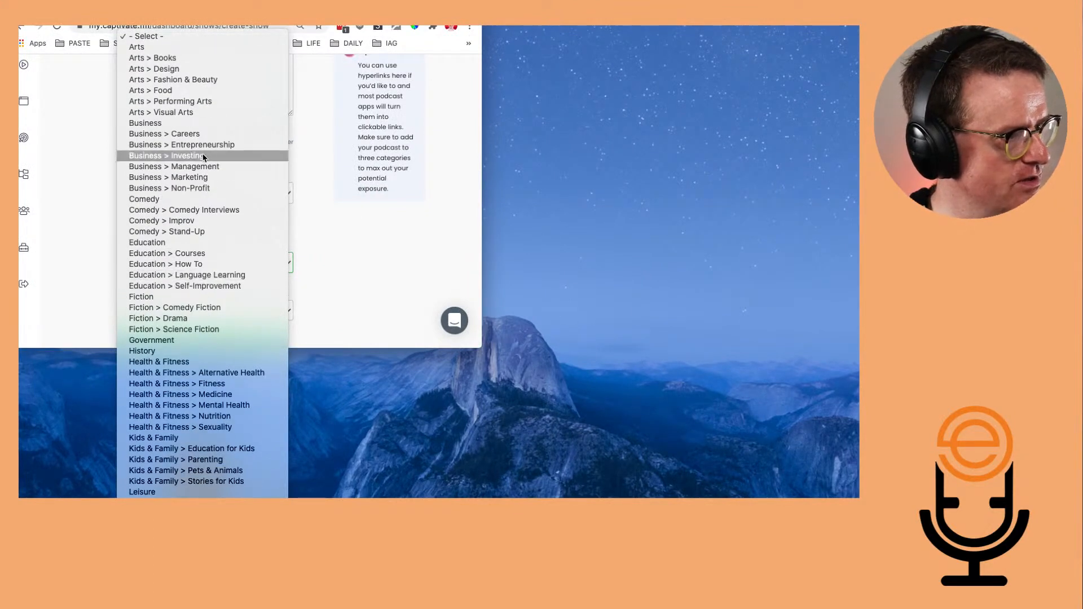
left_click(223, 123)
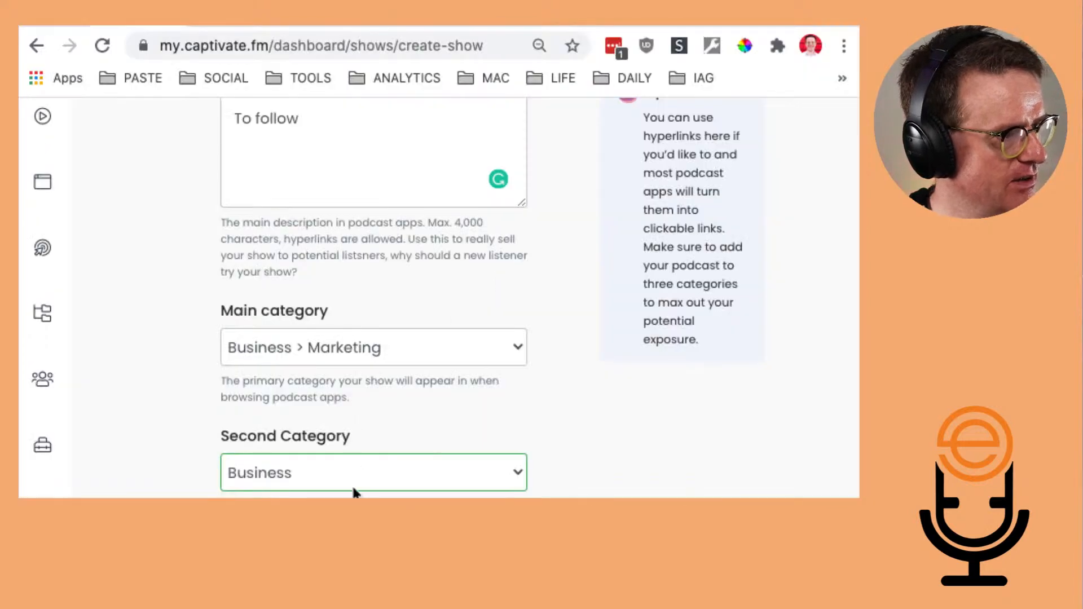
scroll(353, 491, "down", 2)
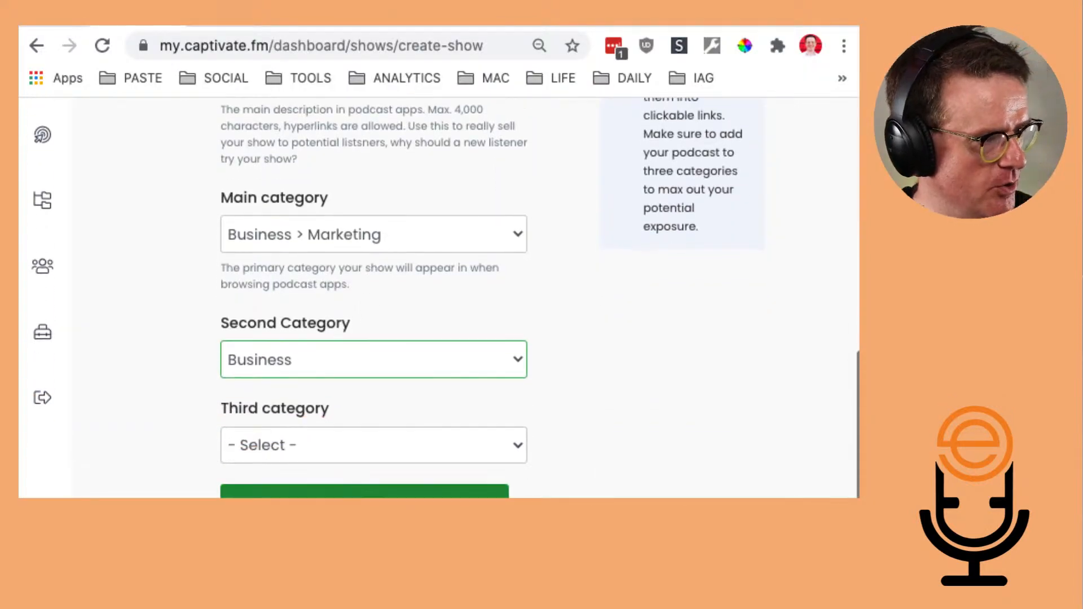
scroll(354, 491, "down", 5)
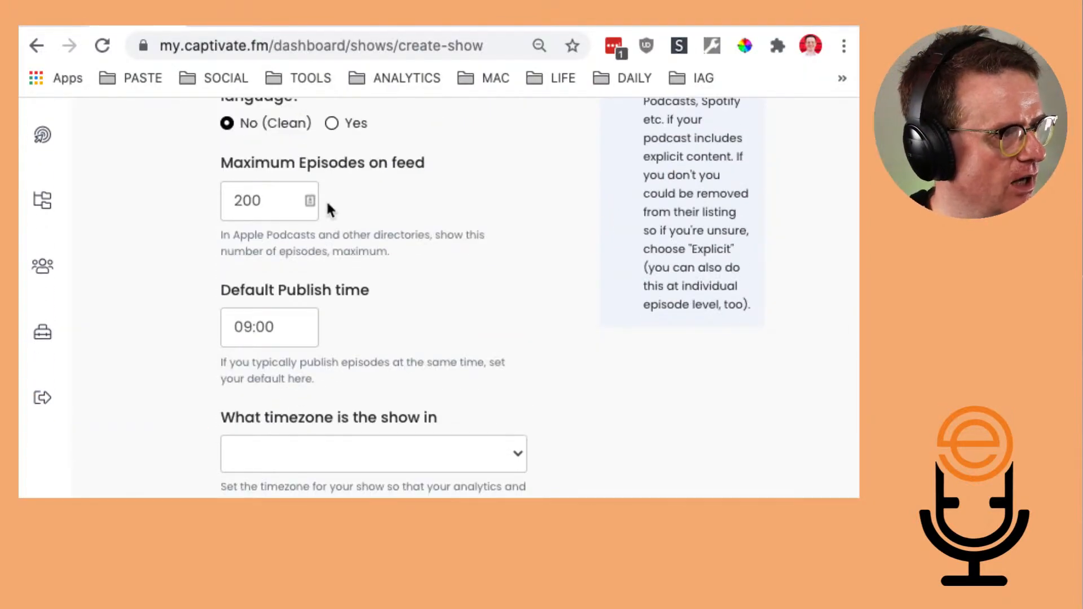
scroll(303, 321, "up", 3)
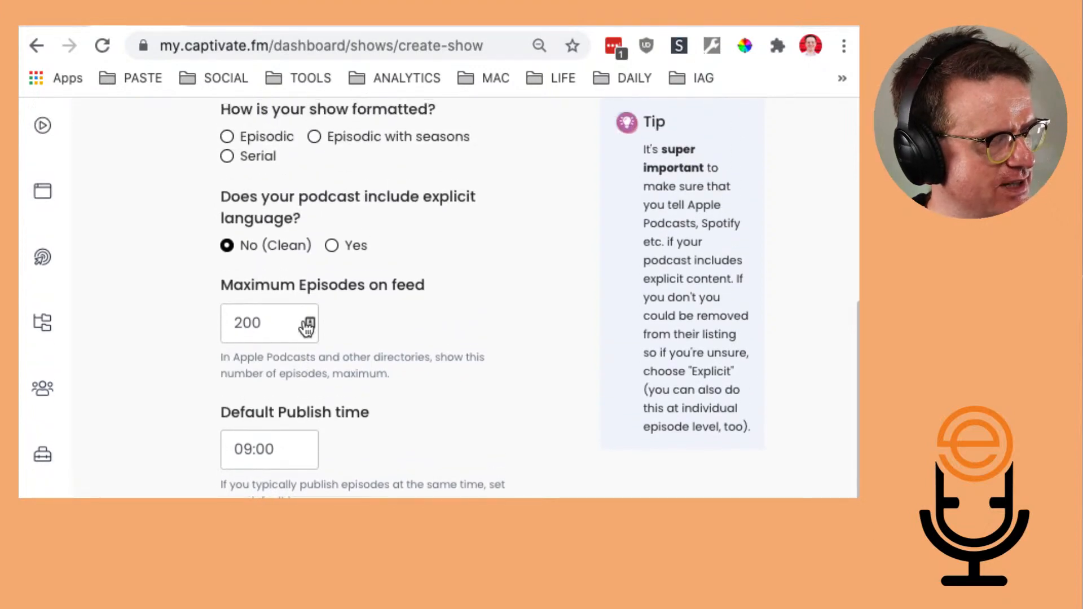
Scroll back up through the completed description and categories form
scroll(357, 359, "up", 4)
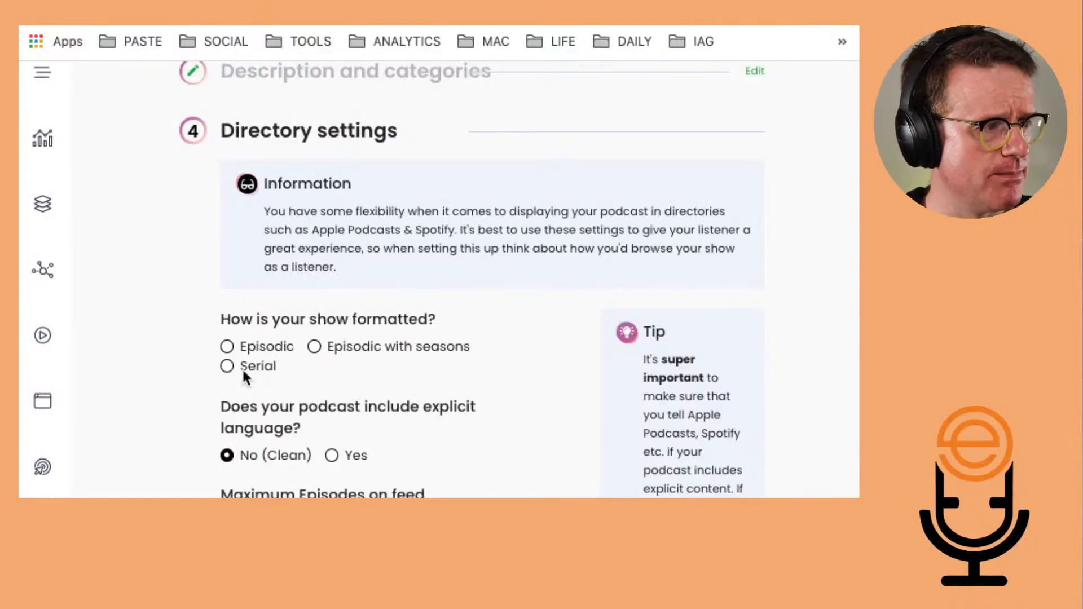
Set the show format to Serial and the default publish time to 08:00
left_click(242, 367)
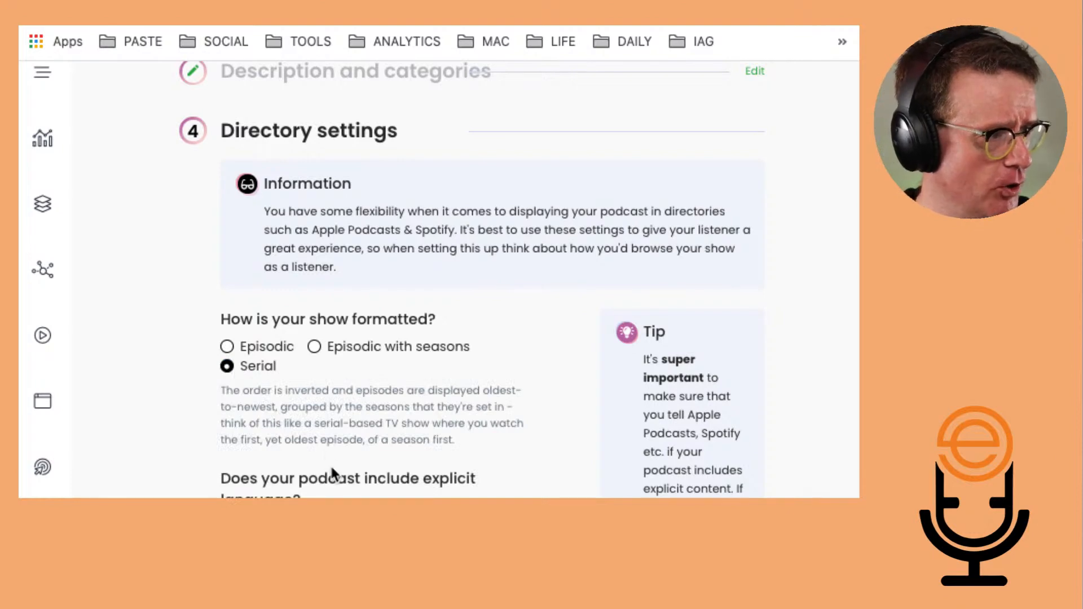
scroll(332, 470, "down", 5)
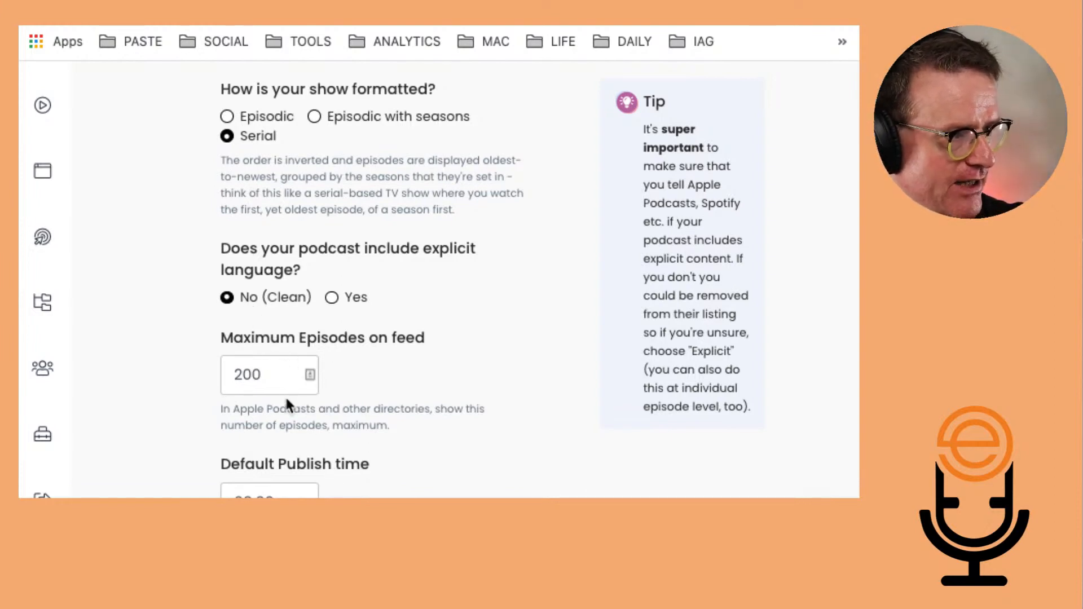
scroll(286, 397, "down", 5)
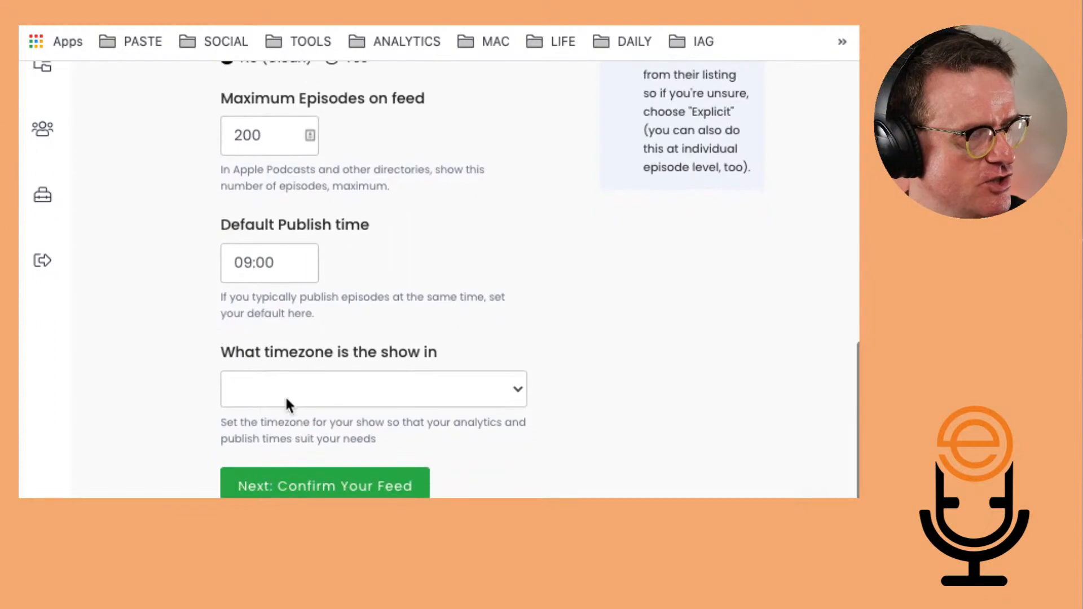
left_click(243, 267)
key("Right")
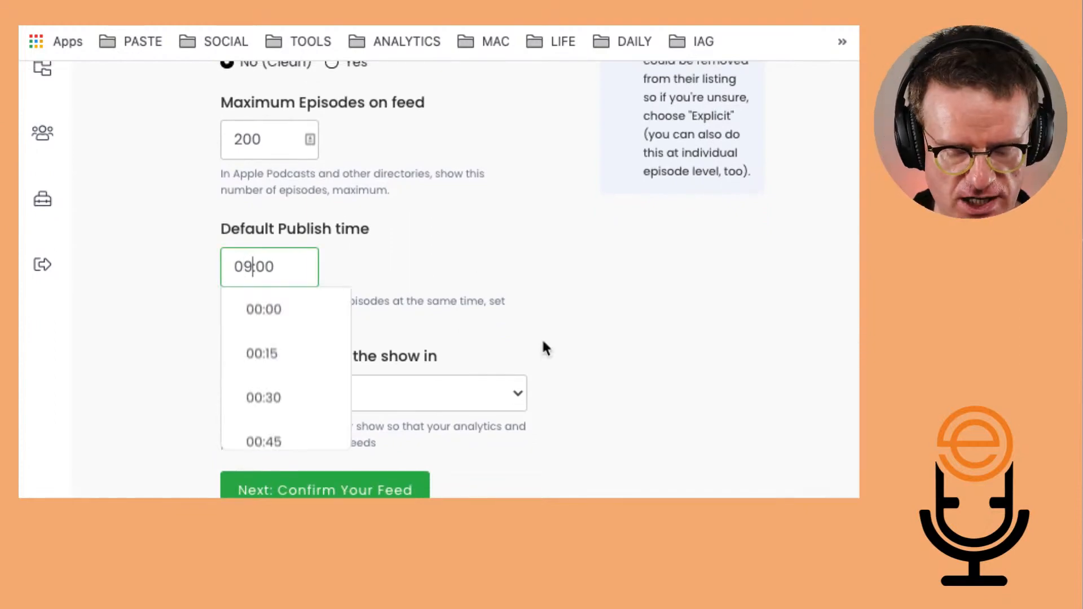
key("BackSpace")
type("8")
left_click(584, 304)
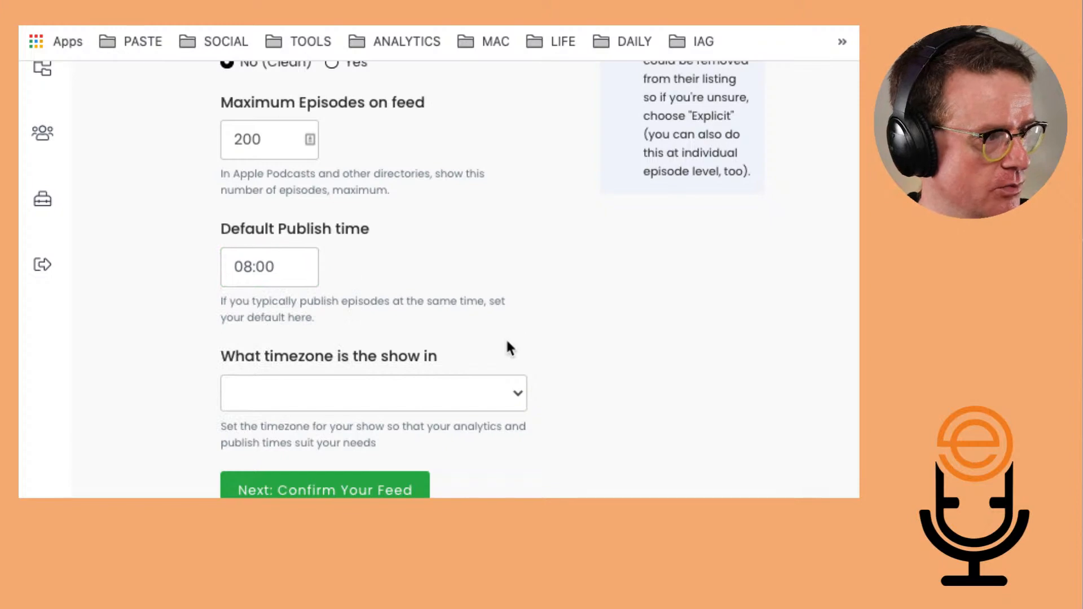
Set the show's timezone to (UTC) Edinburgh, London
left_click(495, 397)
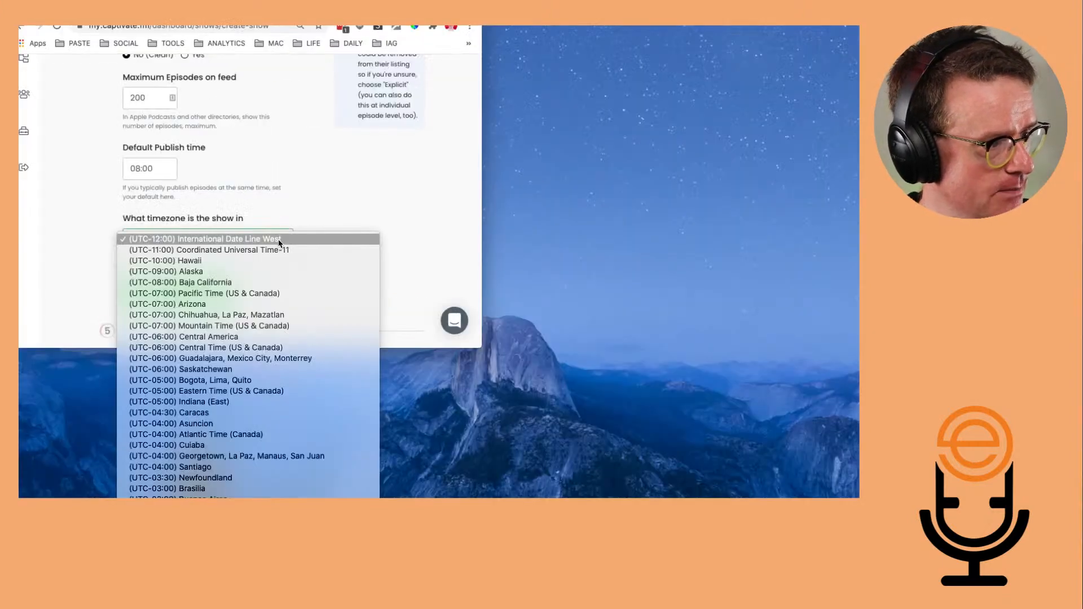
scroll(236, 476, "down", 10)
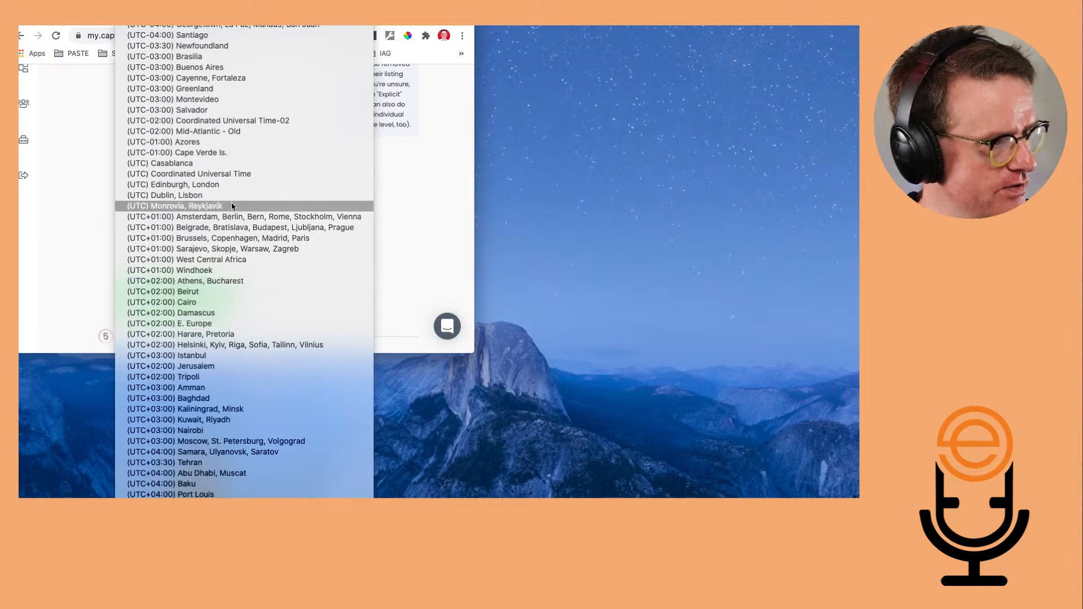
left_click(237, 185)
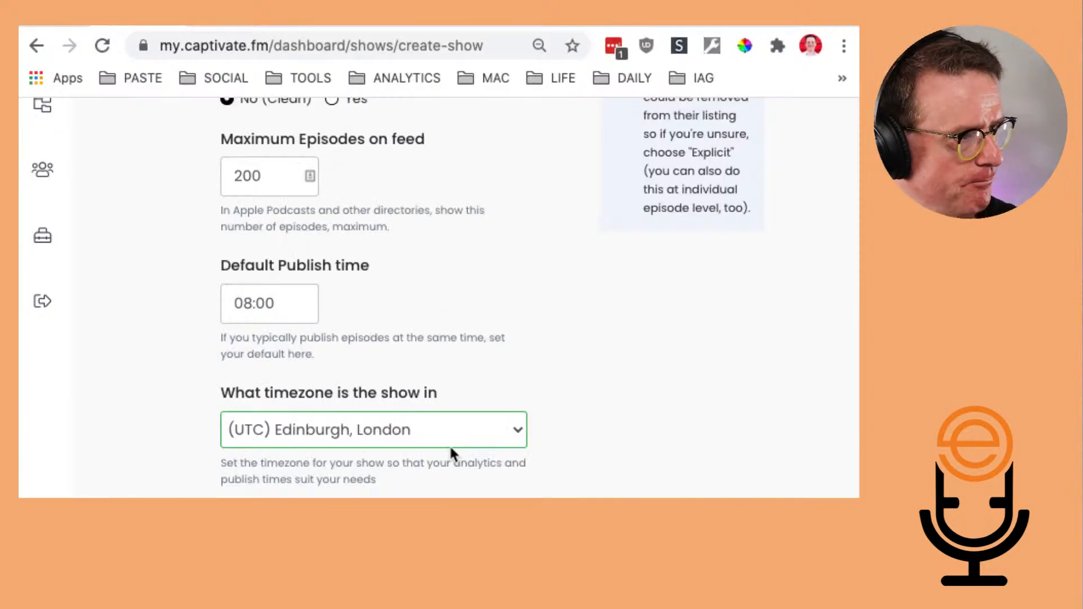
Create 'The Podcaster Hour' with Create My Podcast! and review the success page
scroll(533, 361, "down", 10)
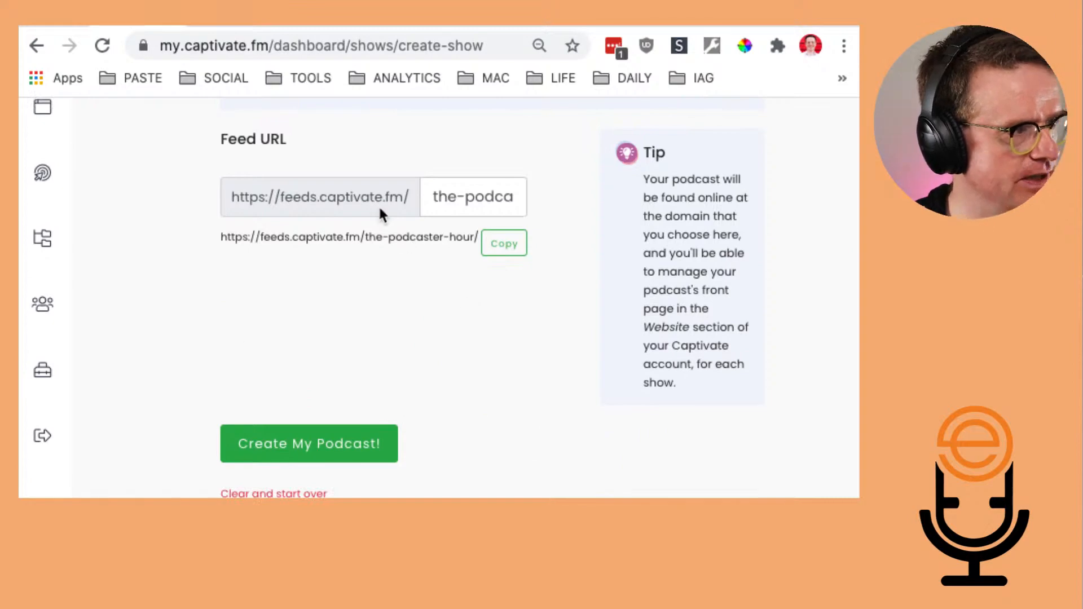
left_click(345, 451)
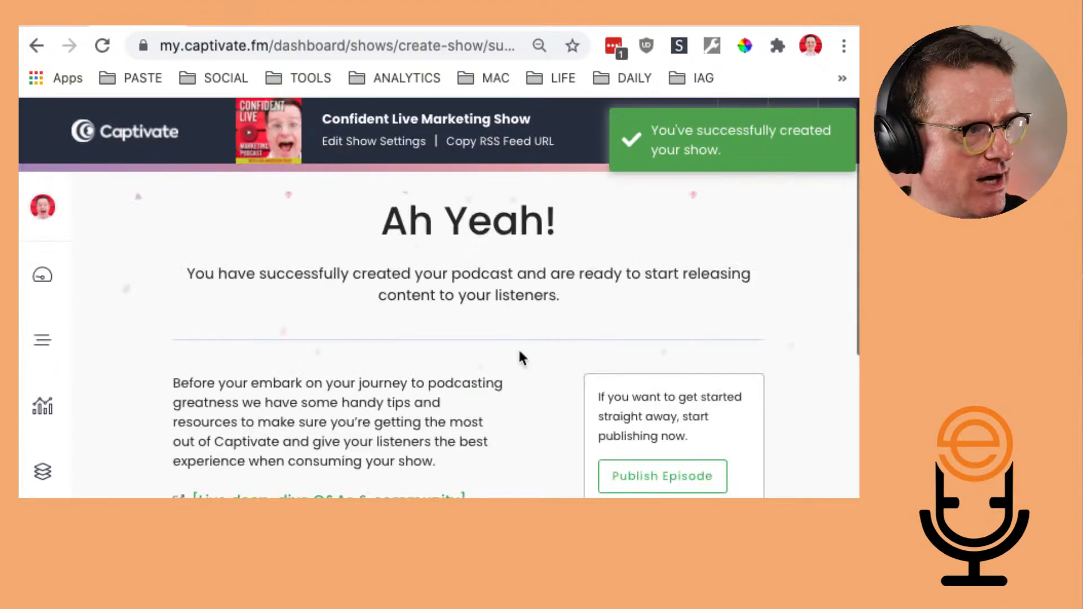
scroll(533, 332, "down", 2)
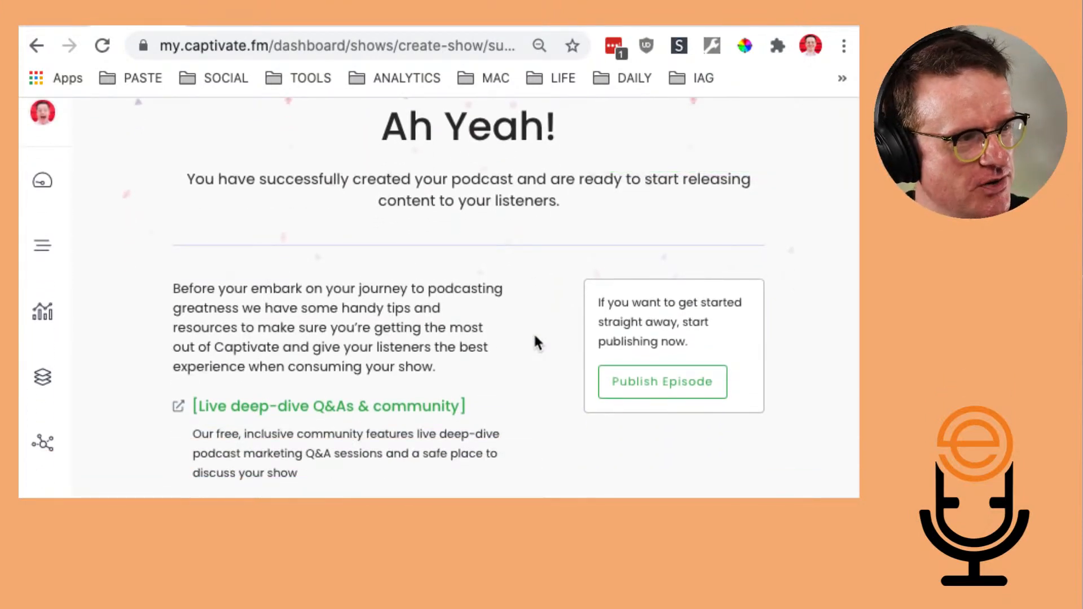
scroll(546, 491, "down", 4)
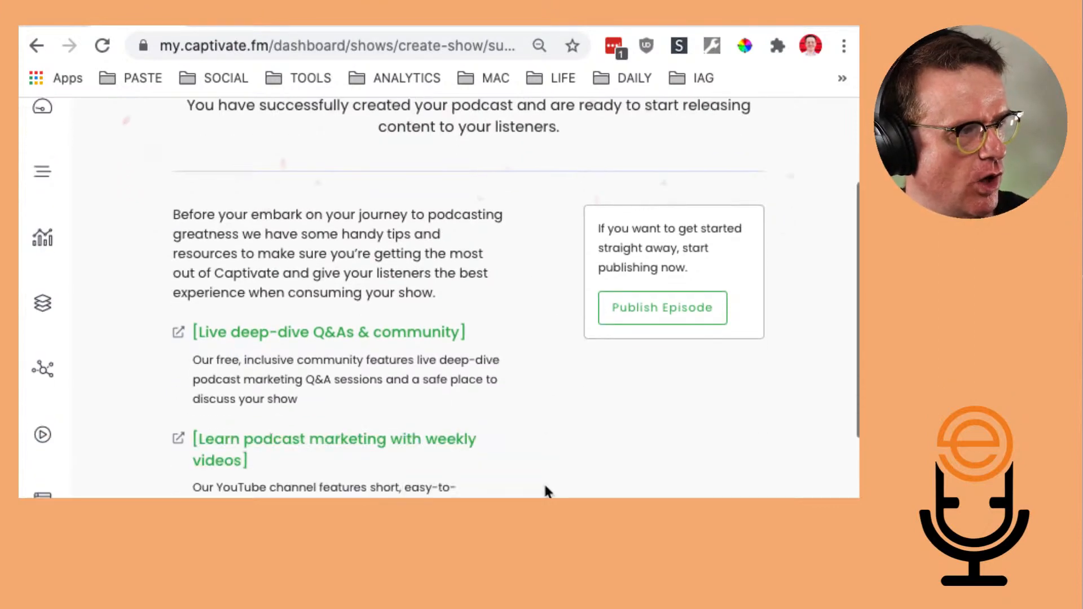
scroll(546, 491, "up", 6)
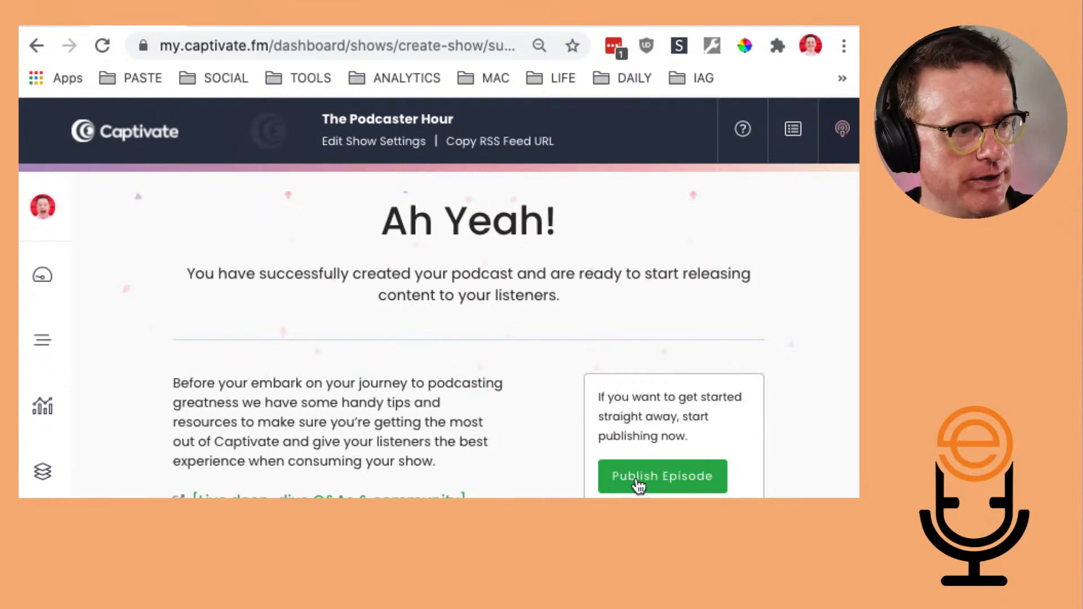
Tour Publish Episode, Dashboard, Episodes and Analytics, ending on the empty My Collections page
left_click(635, 488)
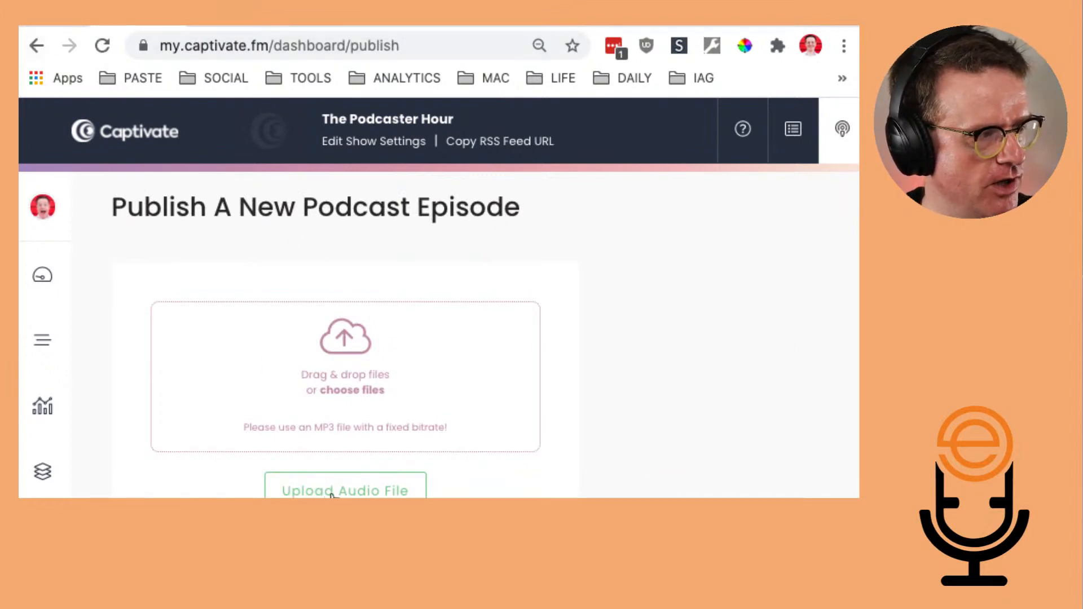
scroll(254, 418, "down", 1)
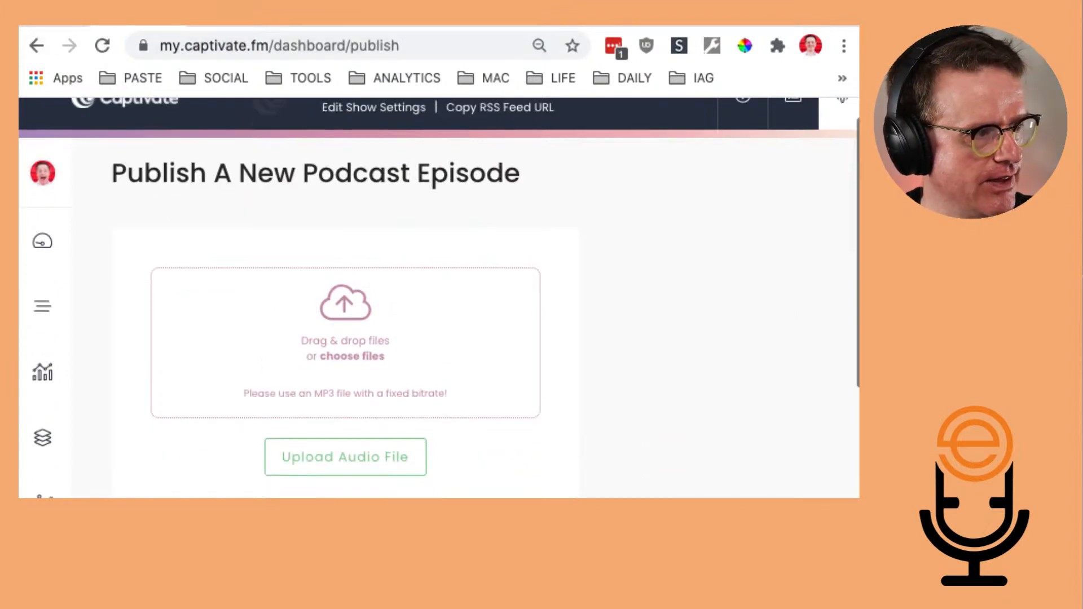
scroll(141, 350, "up", 1)
left_click(43, 277)
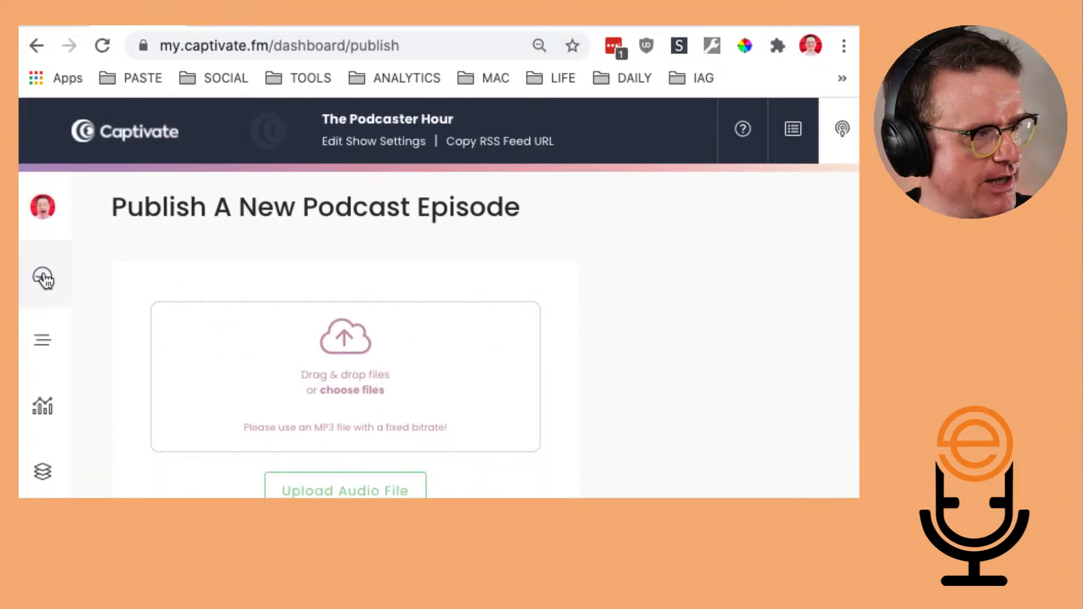
left_click(45, 342)
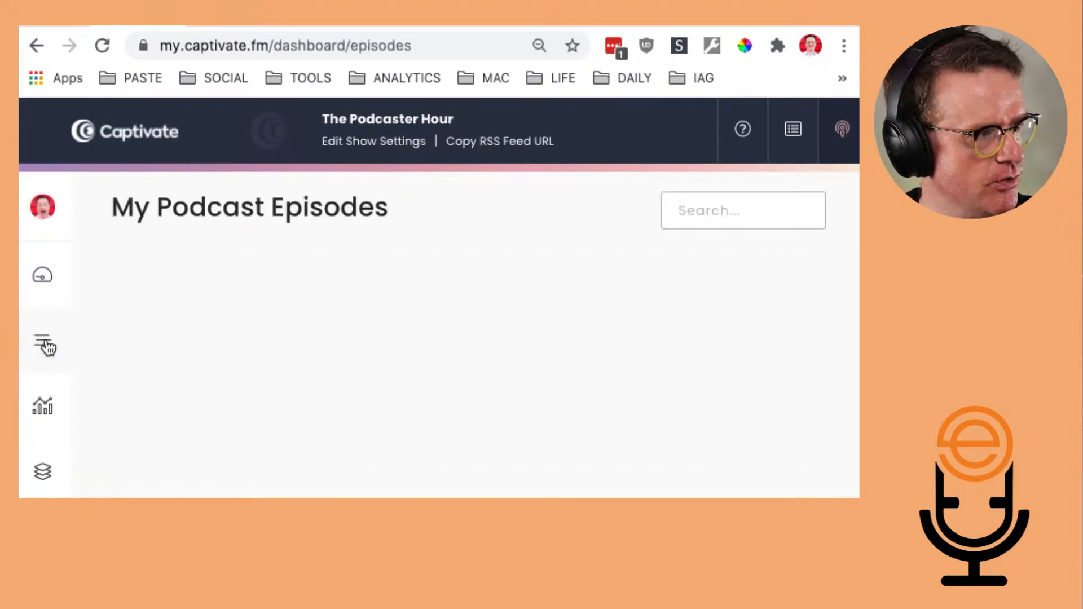
left_click(43, 405)
left_click(42, 470)
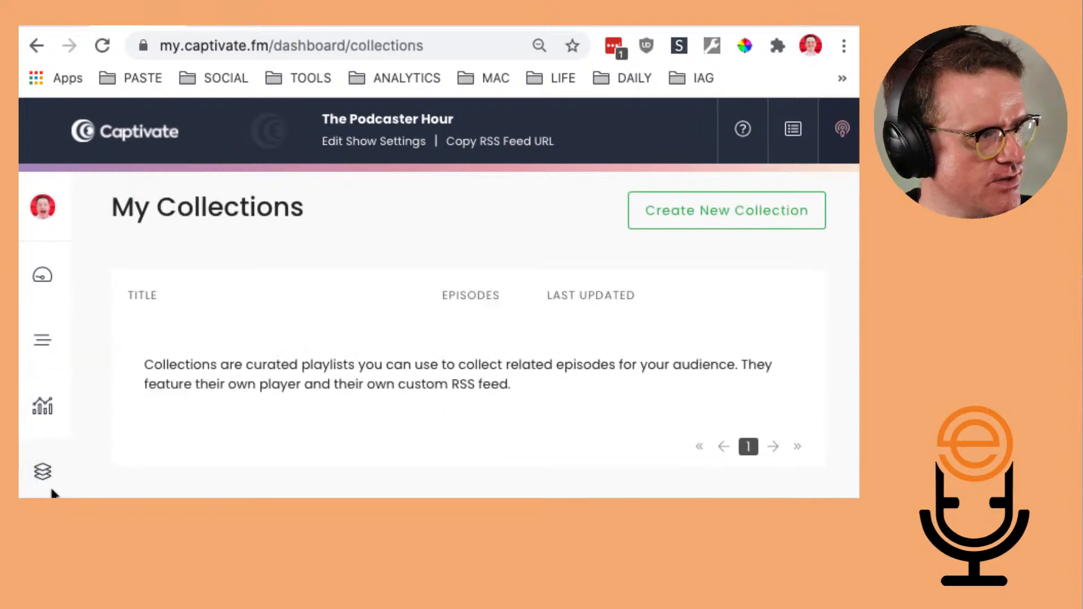
Open the Distribution page and scroll through directories from Apple Podcasts to Podchaser and Aggregators
left_click(43, 537)
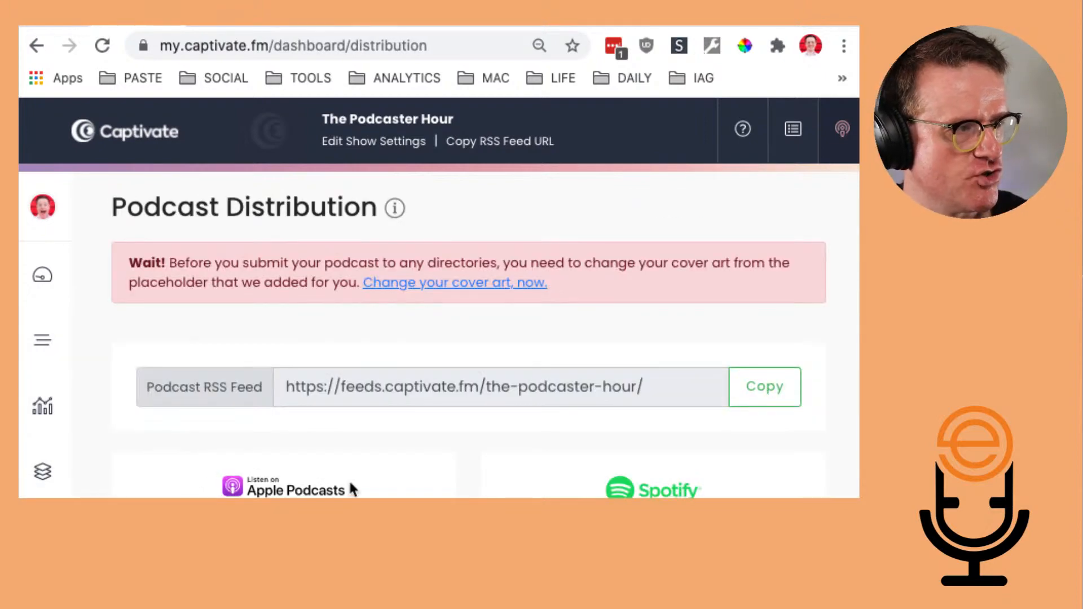
scroll(350, 484, "down", 1)
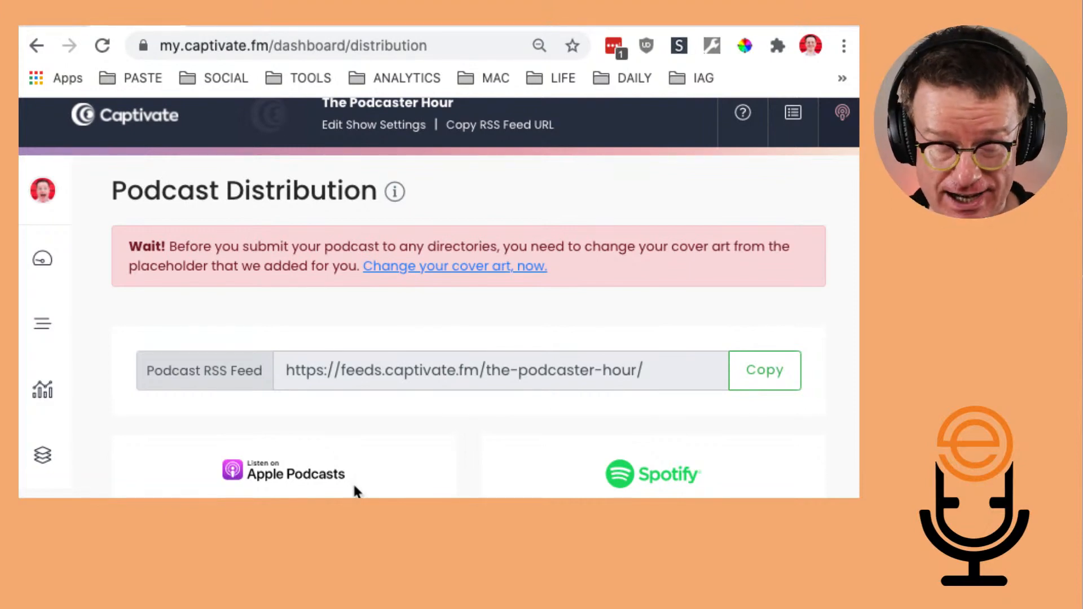
scroll(354, 486, "down", 5)
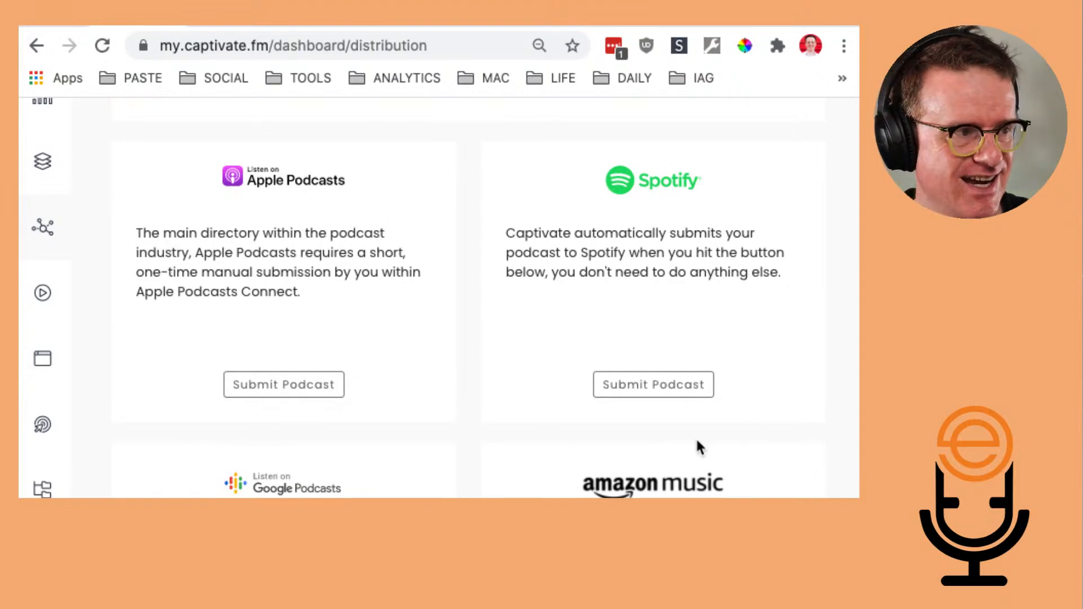
scroll(697, 443, "down", 5)
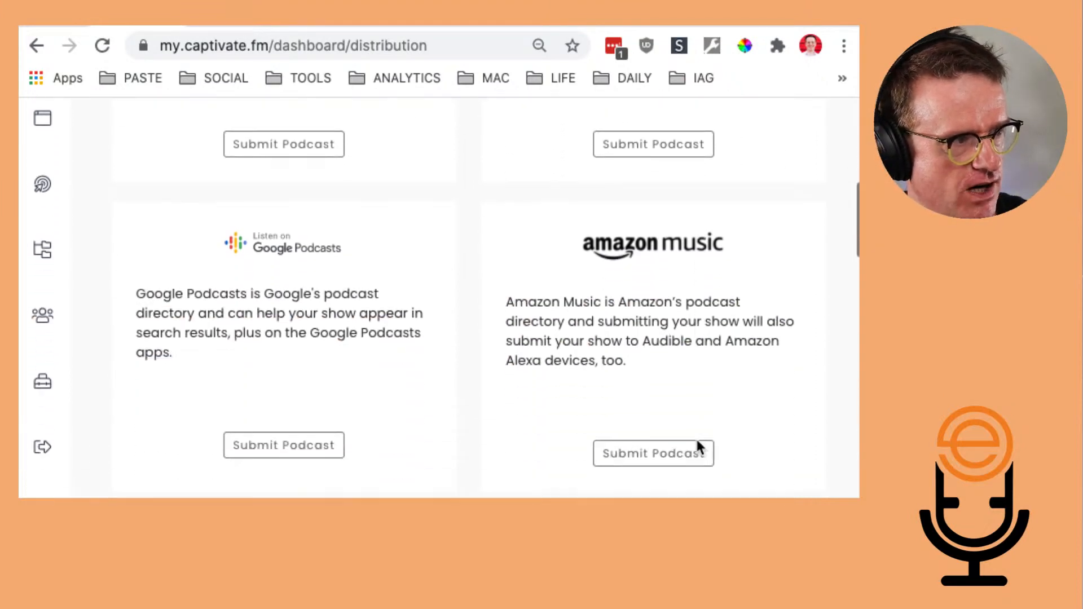
scroll(697, 441, "down", 4)
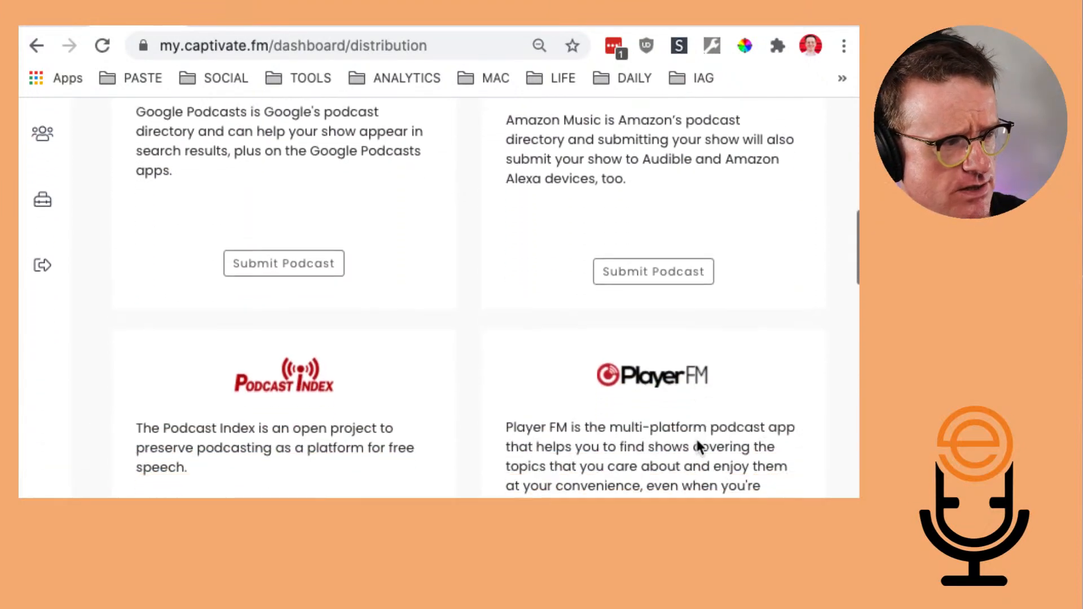
scroll(700, 448, "down", 6)
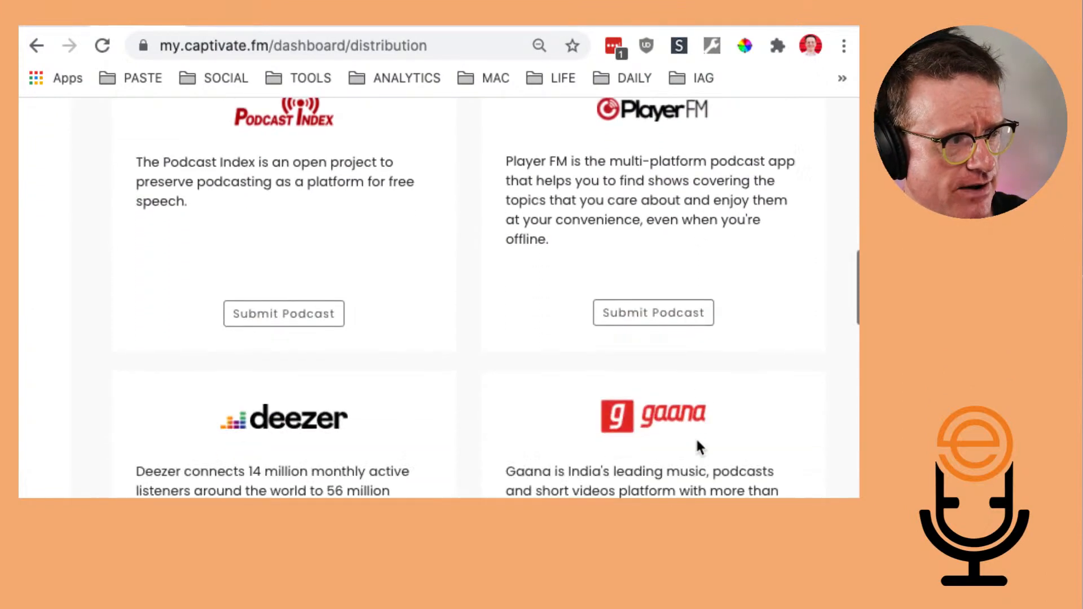
scroll(700, 446, "down", 4)
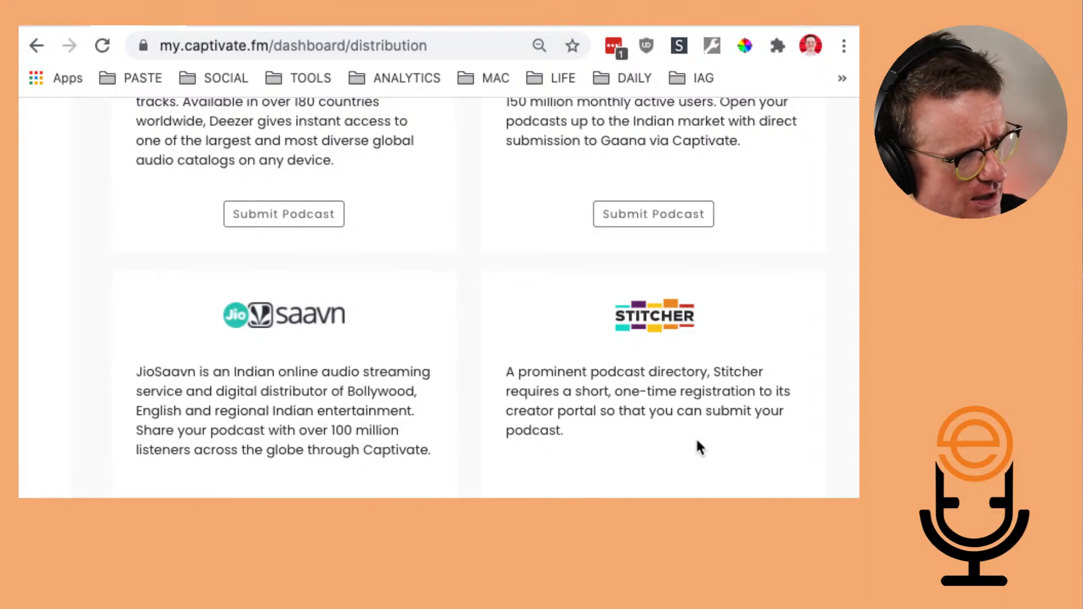
scroll(698, 442, "down", 4)
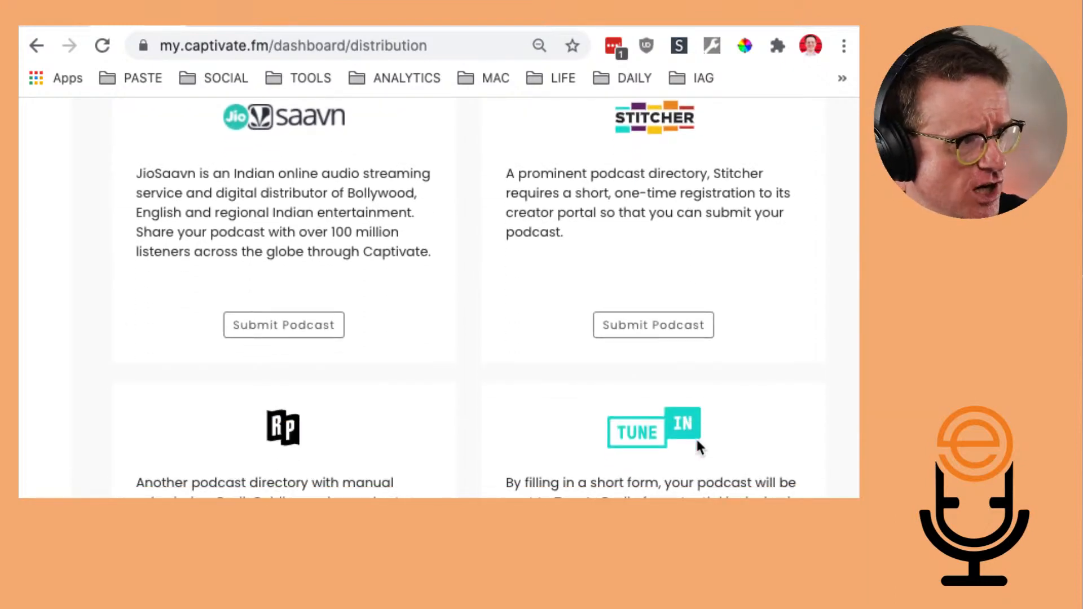
scroll(698, 442, "down", 10)
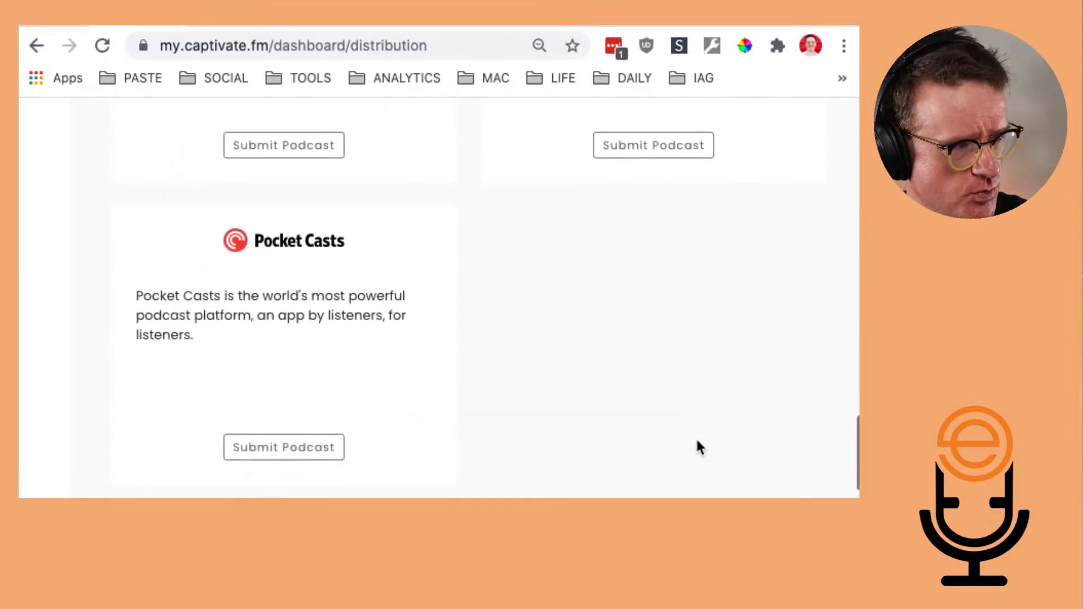
scroll(698, 446, "down", 5)
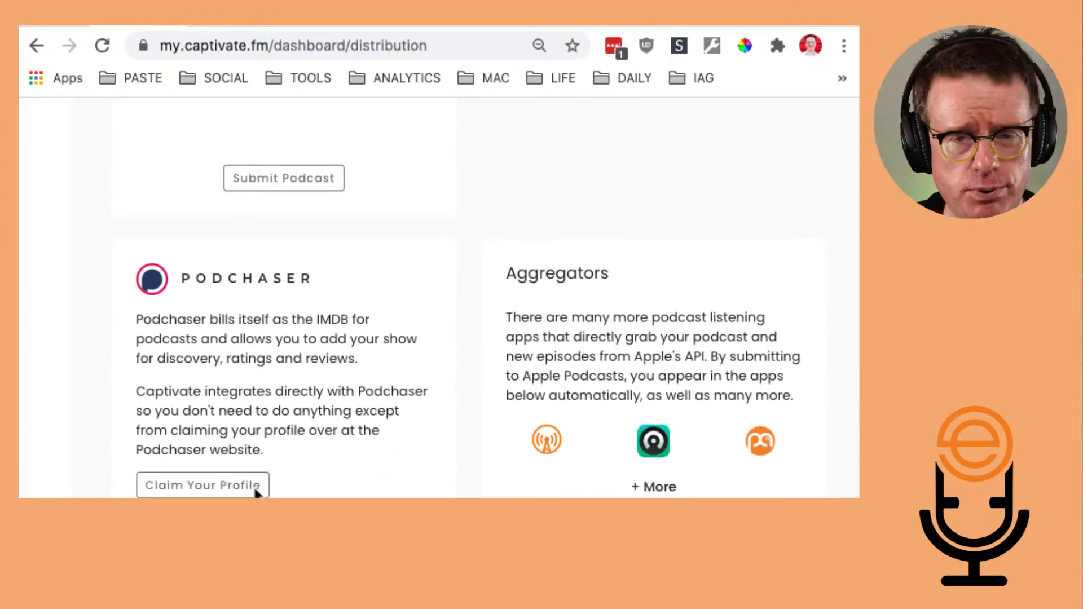
scroll(413, 314, "down", 2)
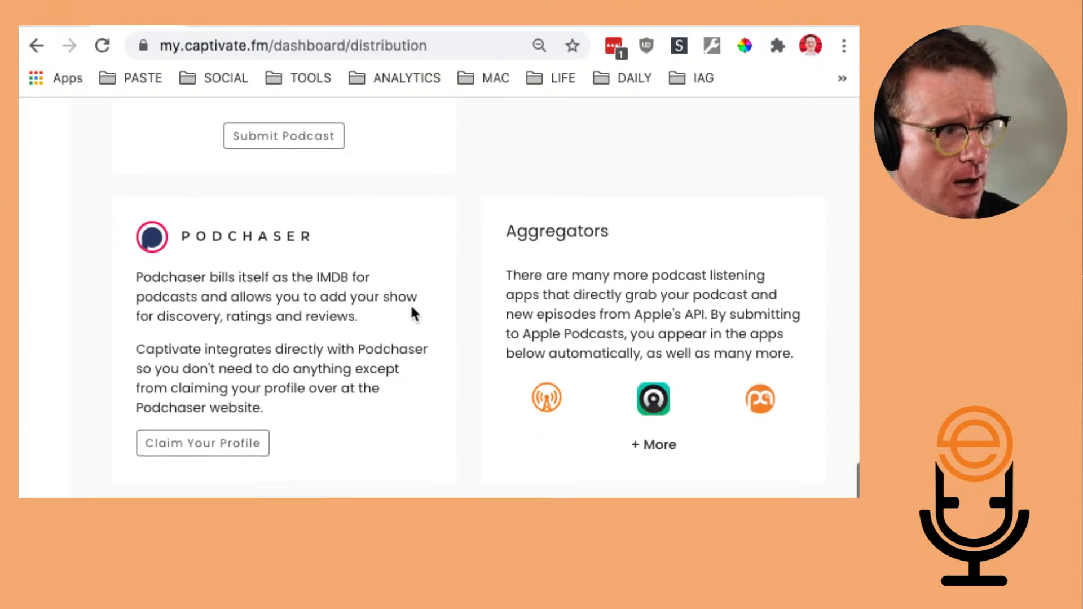
scroll(413, 314, "down", 2)
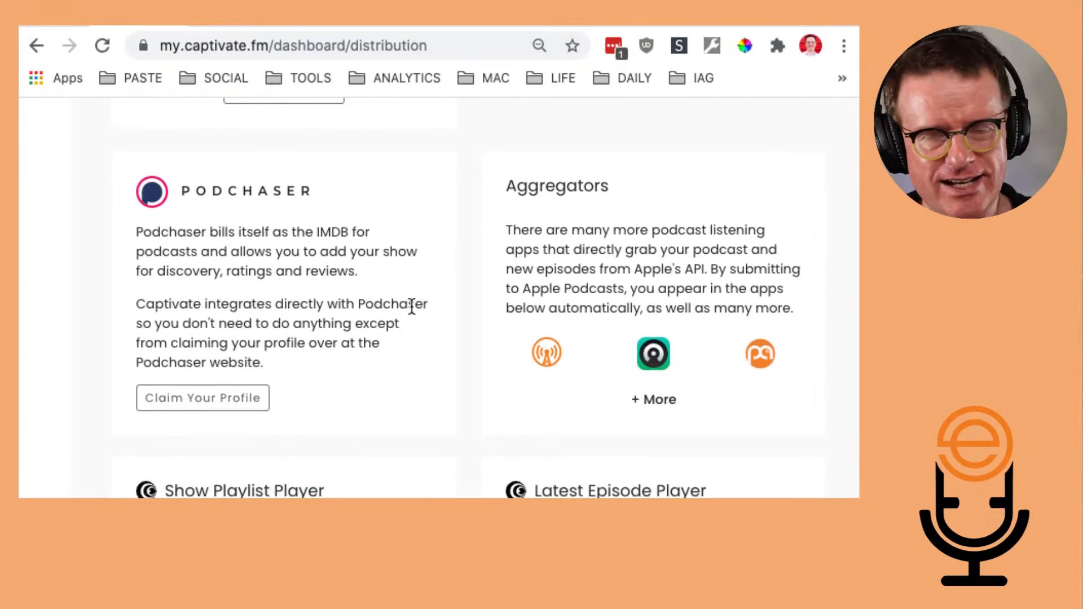